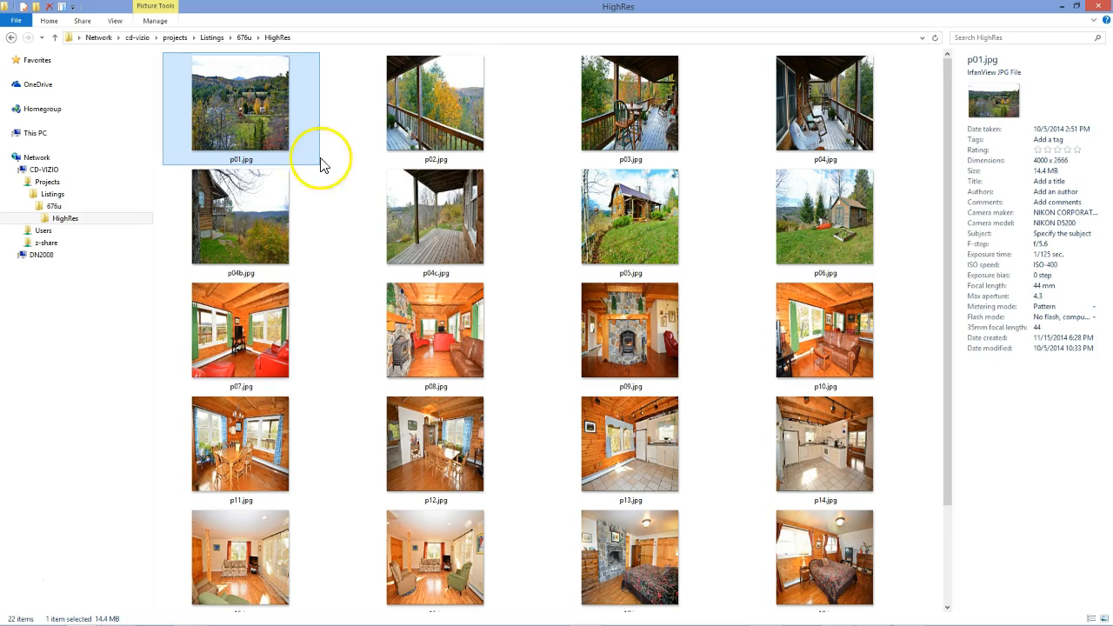
# - Examine the file details of p02.jpg and p03.jpg, including their dimensions and sizes
pyautogui.click(438, 114)
pyautogui.click(627, 113)
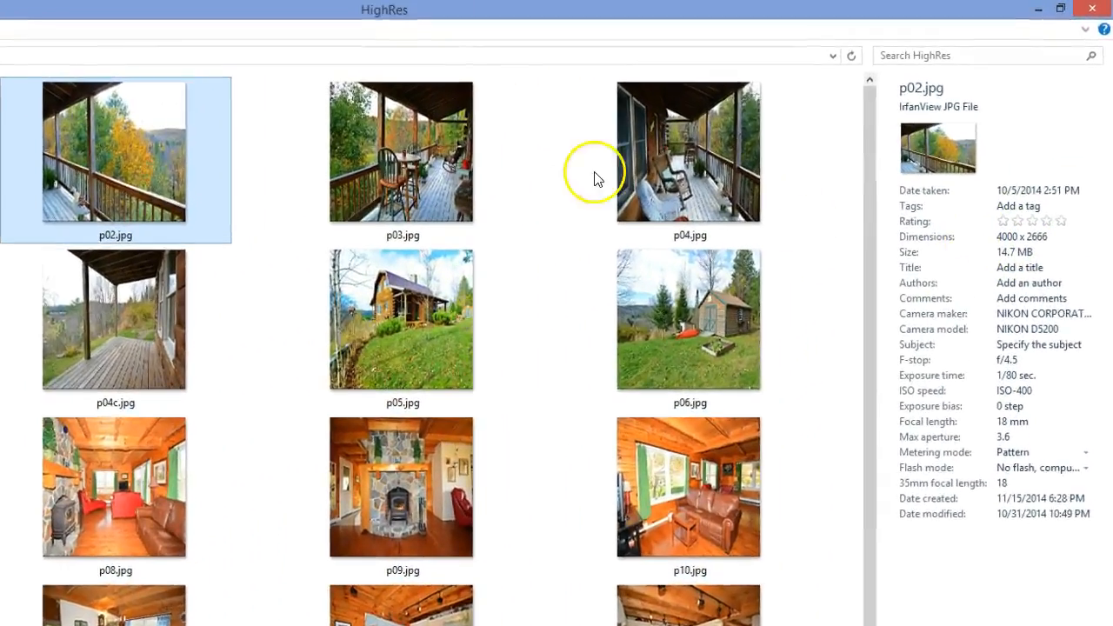
pyautogui.click(588, 114)
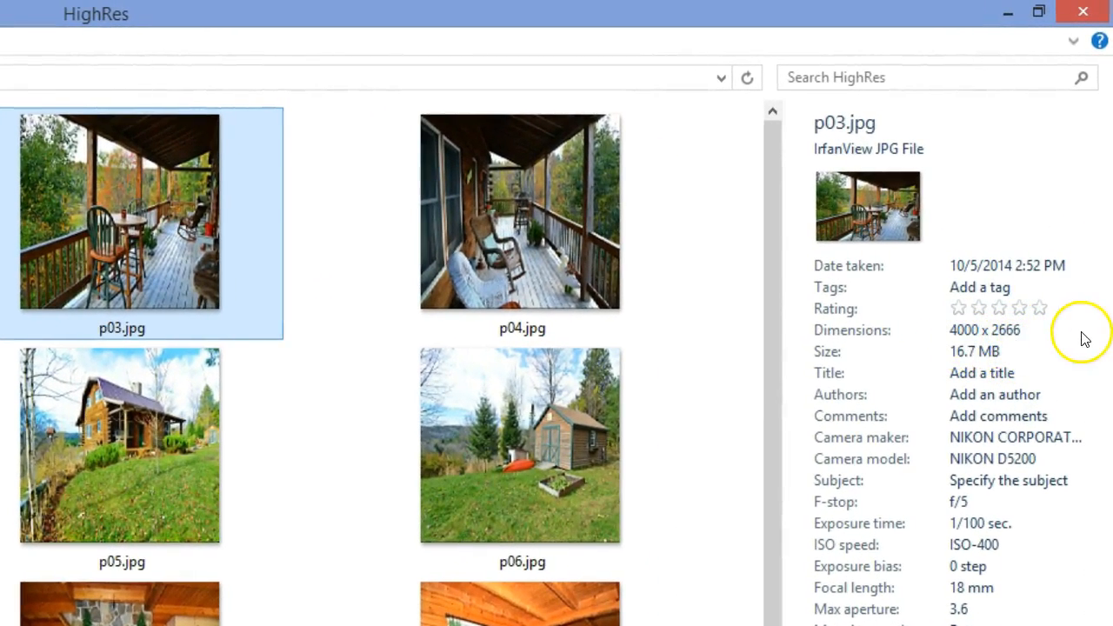
pyautogui.click(974, 373)
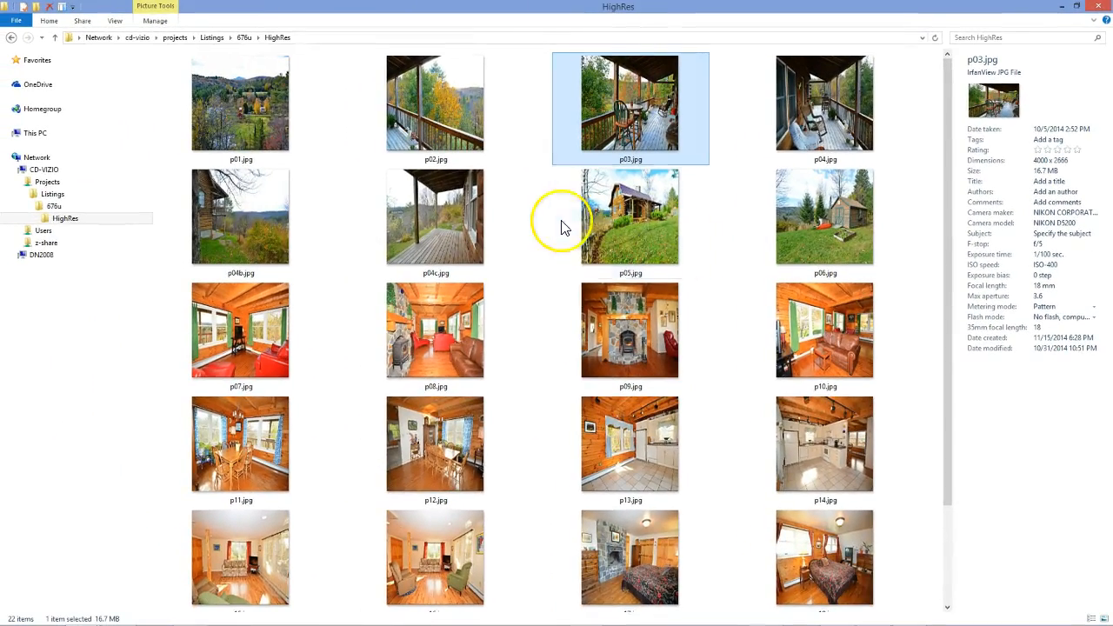
# - Switch to Chrome and go to download.com
pyautogui.moveTo(252, 616)
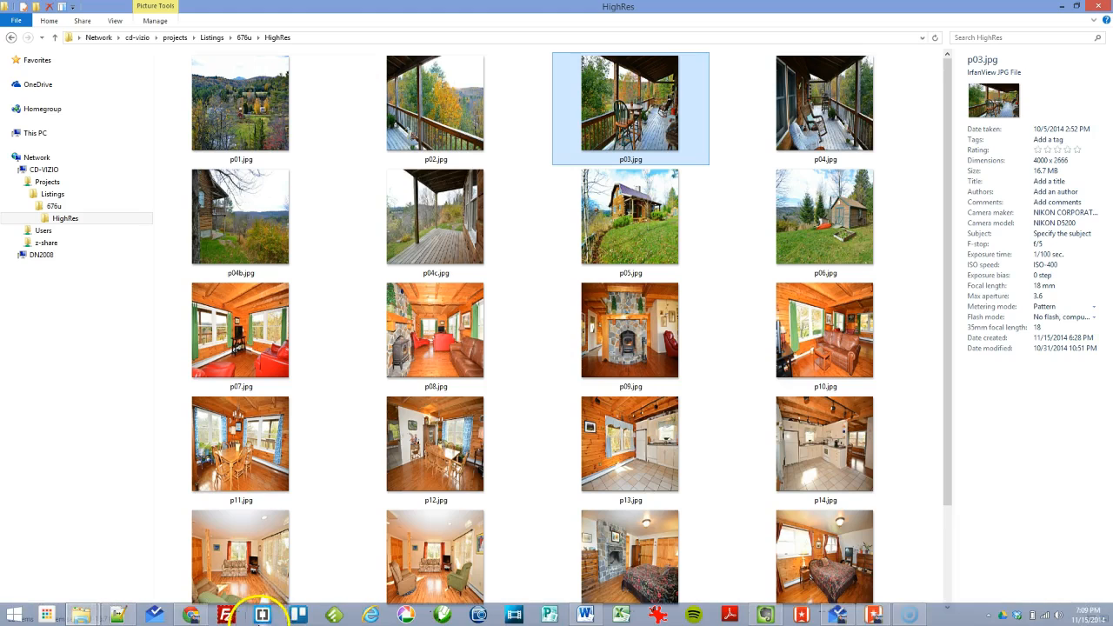
pyautogui.click(193, 615)
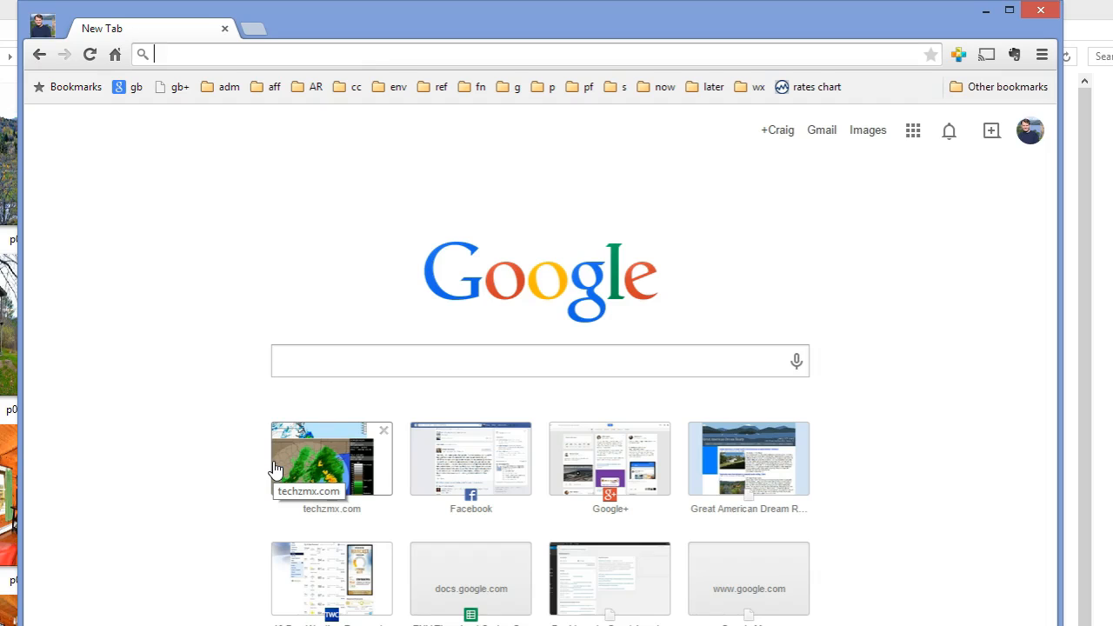
pyautogui.write('do')
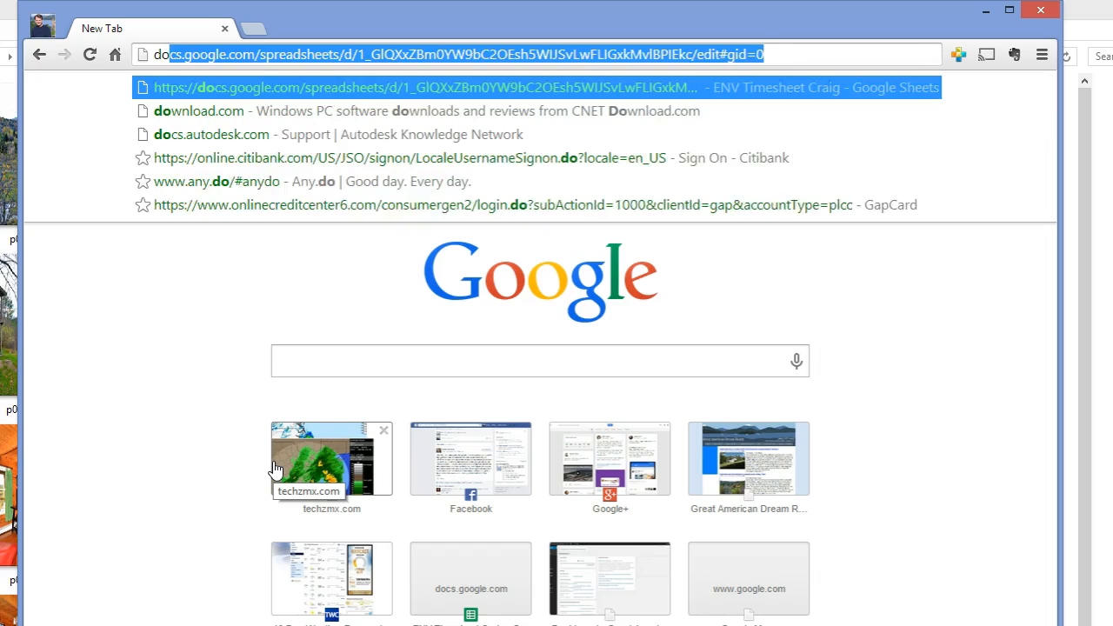
pyautogui.write('wnload.cnet.com')
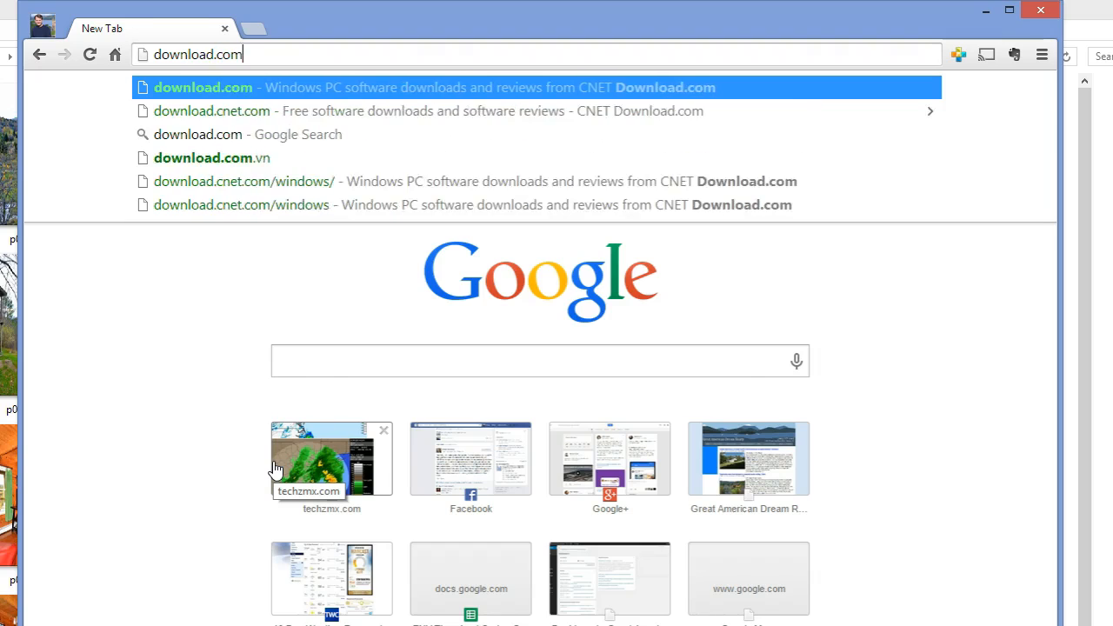
pyautogui.press('Return')
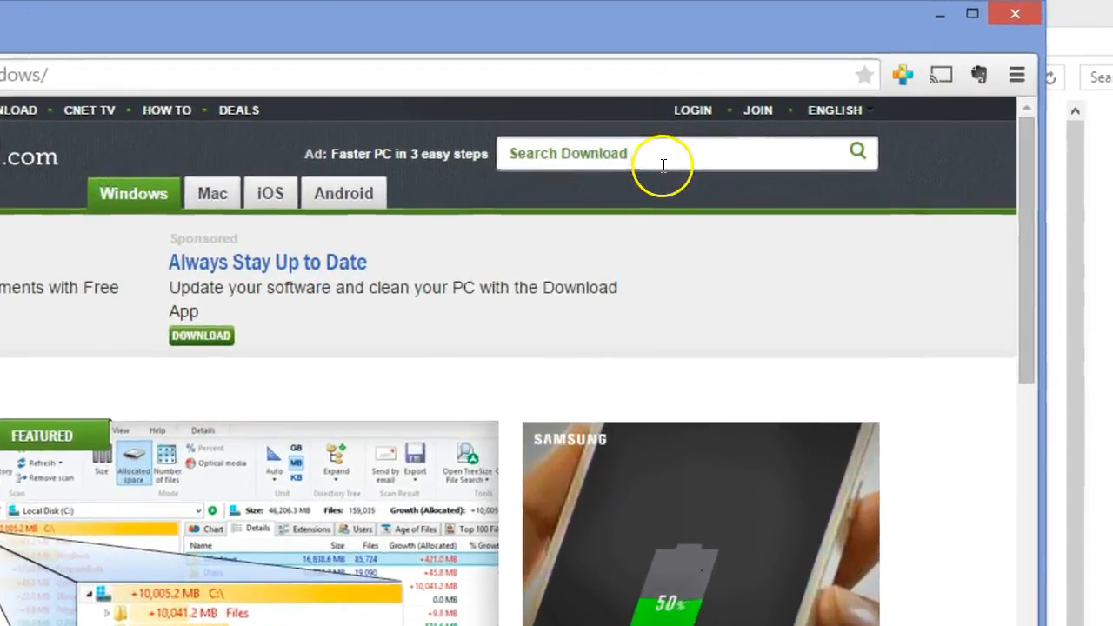
# - Search the Download.com site for irfanview across all software
pyautogui.click(779, 113)
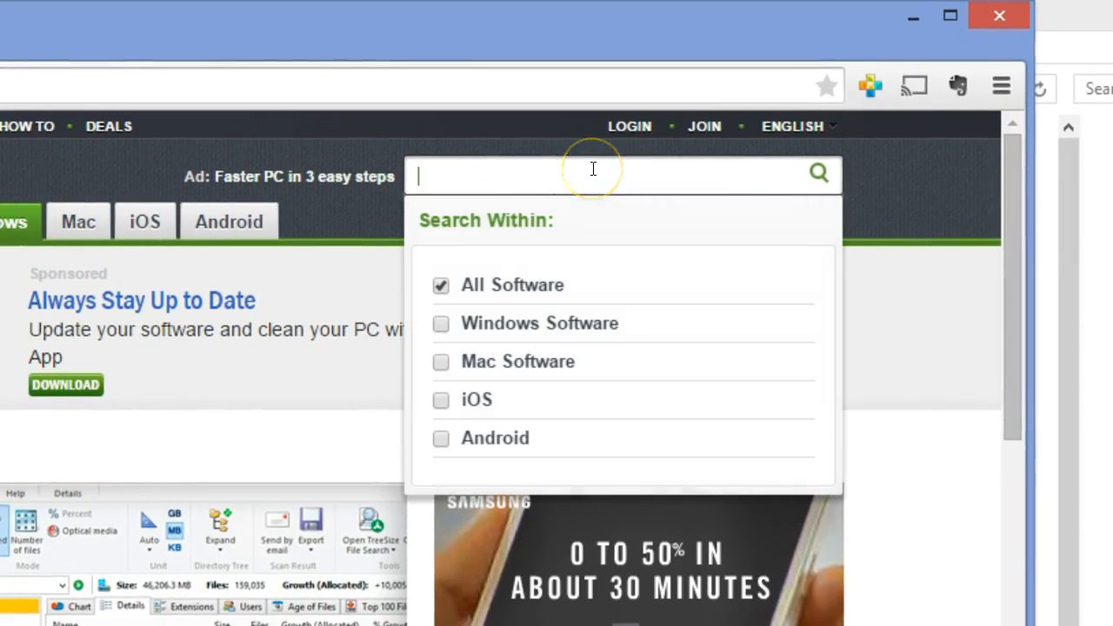
pyautogui.write('irfanv')
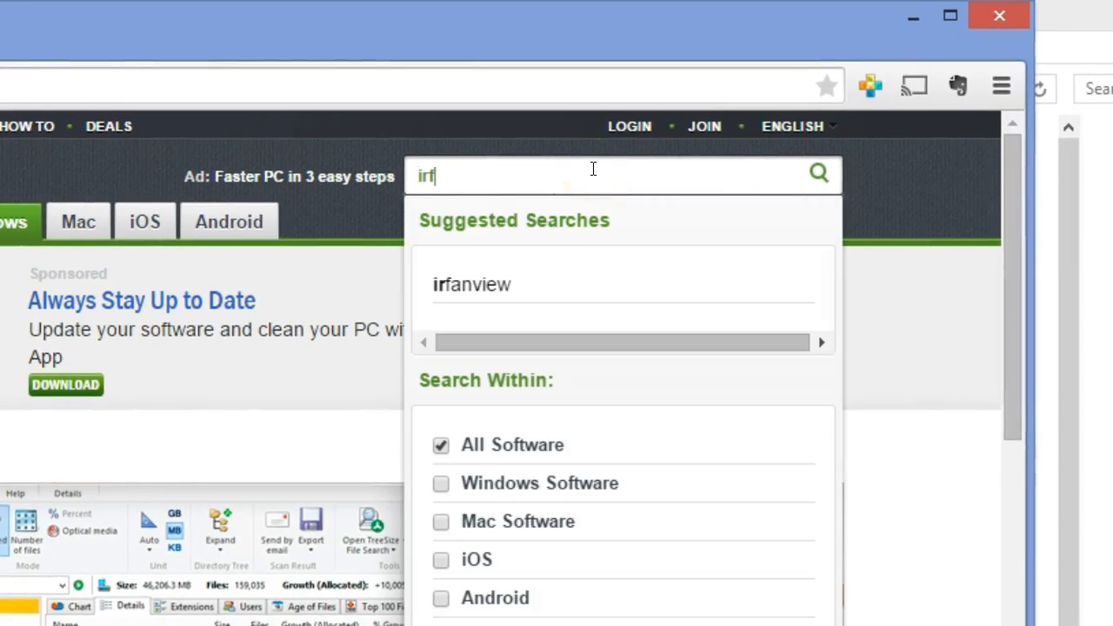
pyautogui.write('iew')
pyautogui.press('Down')
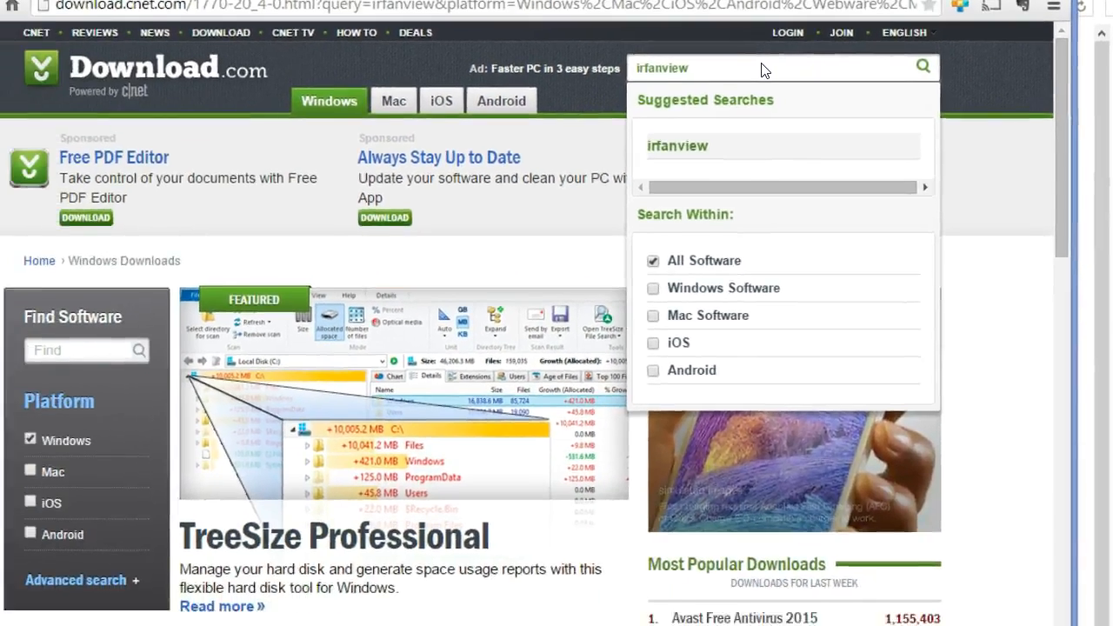
pyautogui.press('Return')
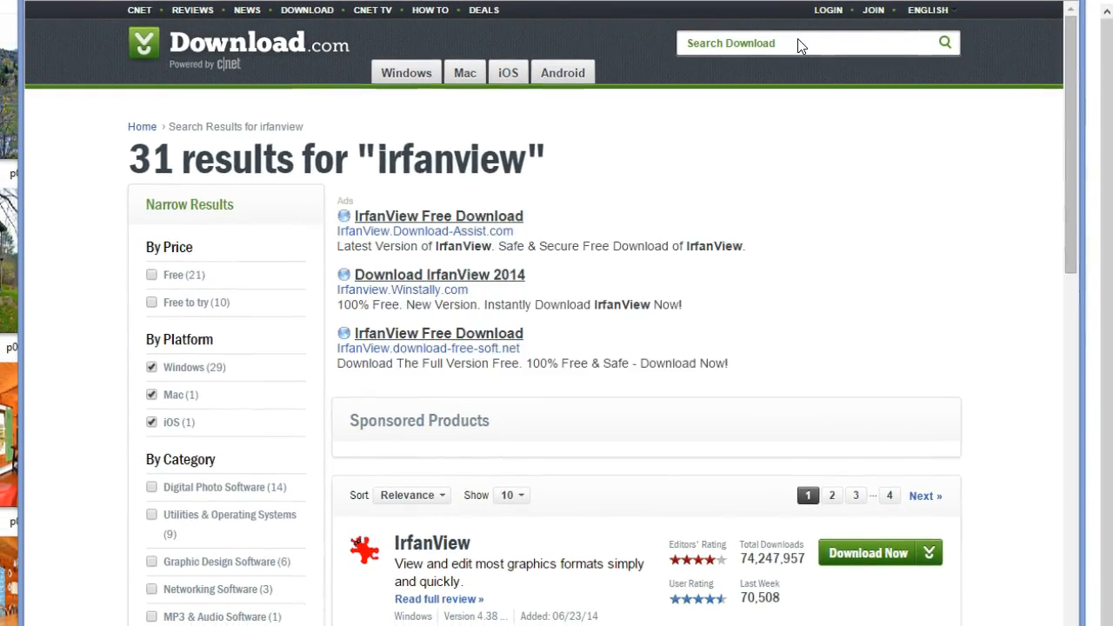
# - Open the product page of the standard IrfanView program from the search results
pyautogui.scroll(-2, 556, 516)
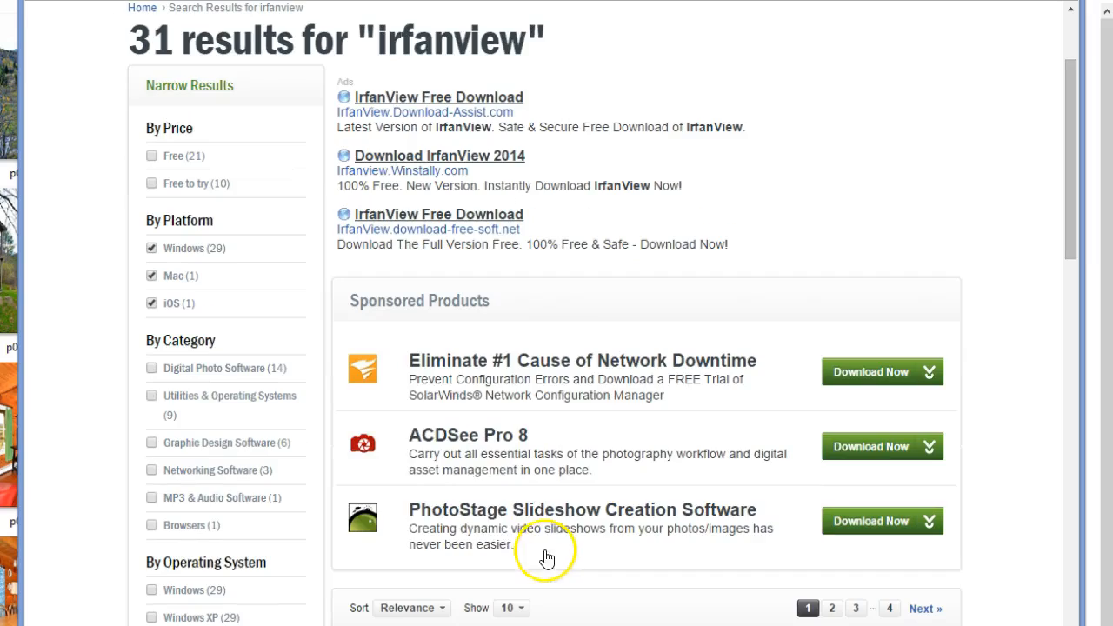
pyautogui.scroll(-4, 452, 528)
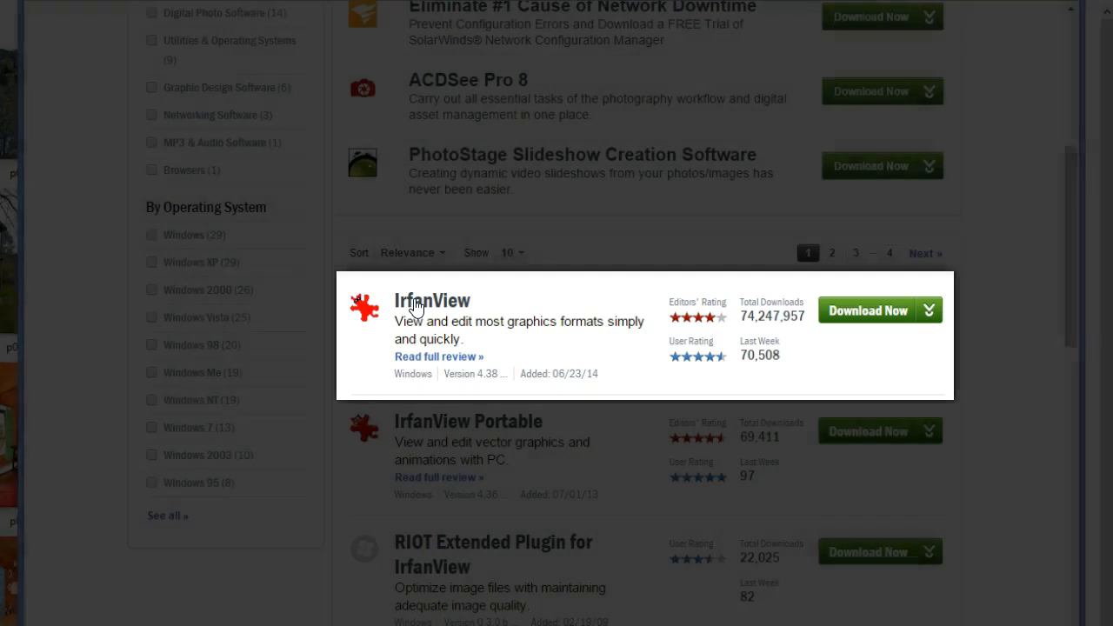
pyautogui.click(415, 305)
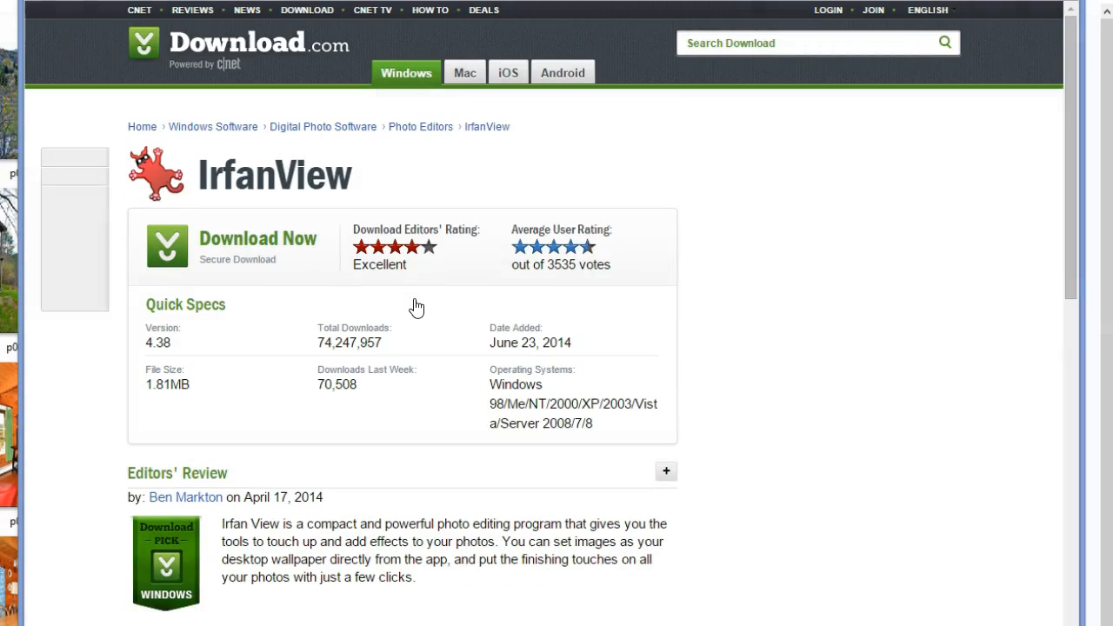
pyautogui.click(242, 309)
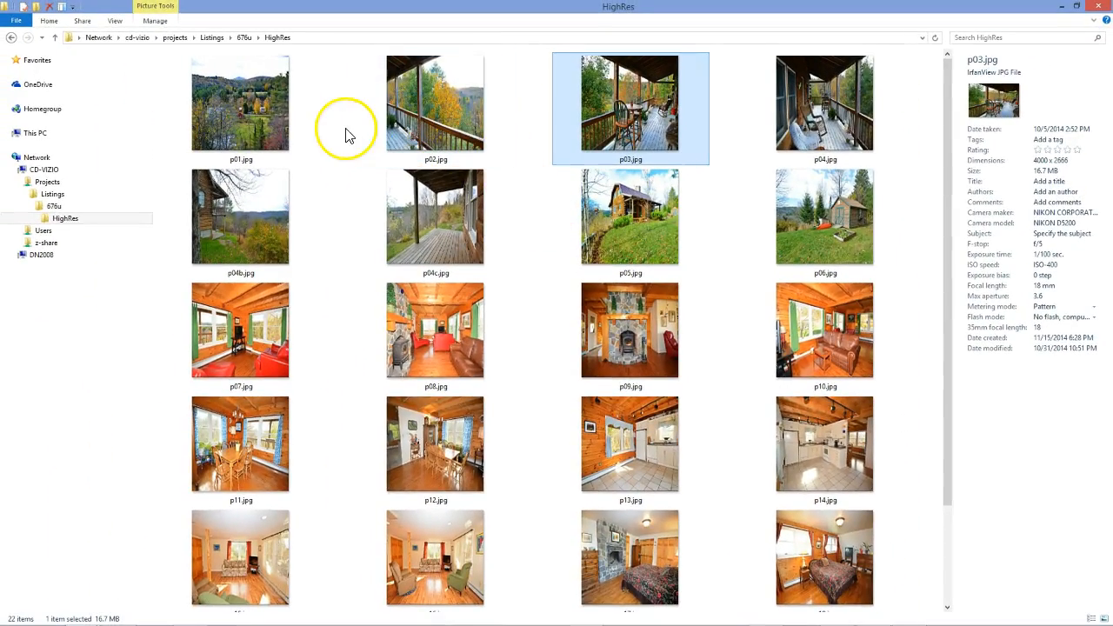
# - Open p01.jpg from the HighRes folder in its default viewer and close the viewer again
pyautogui.rightClick(258, 126)
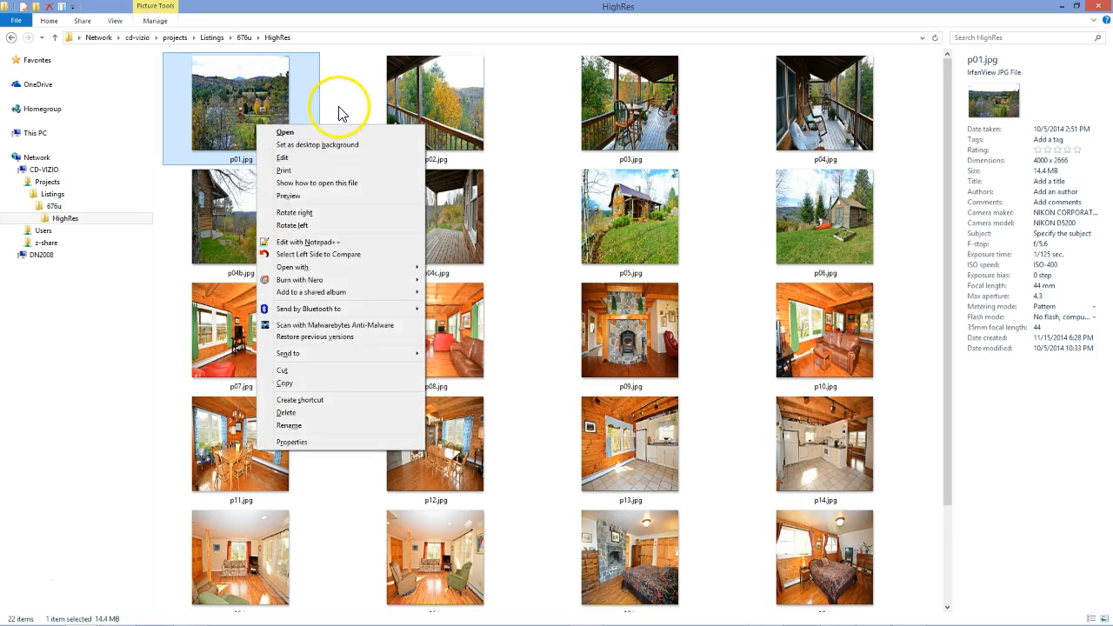
pyautogui.click(341, 107)
pyautogui.doubleClick(244, 121)
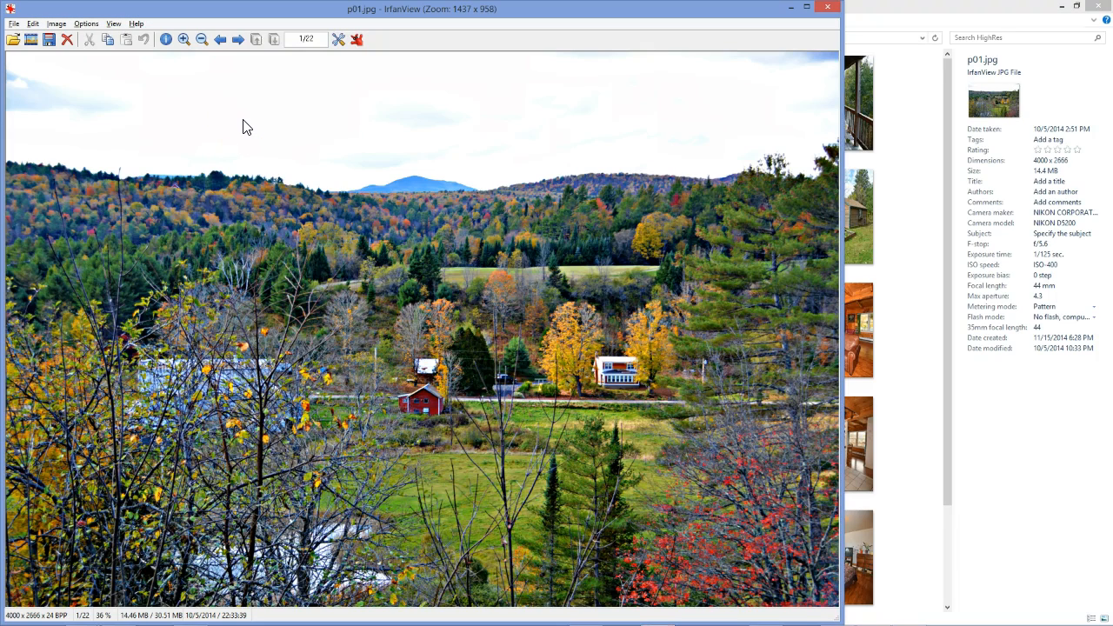
pyautogui.click(828, 13)
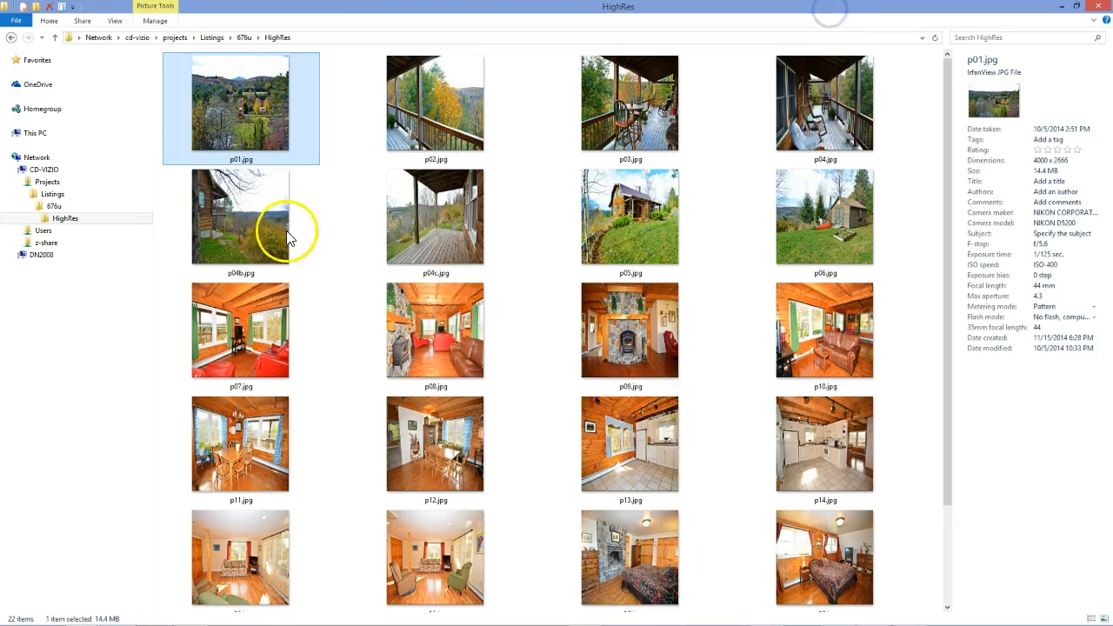
# - Open p01.jpg from the HighRes folder with IrfanView, choosing the program explicitly
pyautogui.click(216, 114)
pyautogui.rightClick(217, 114)
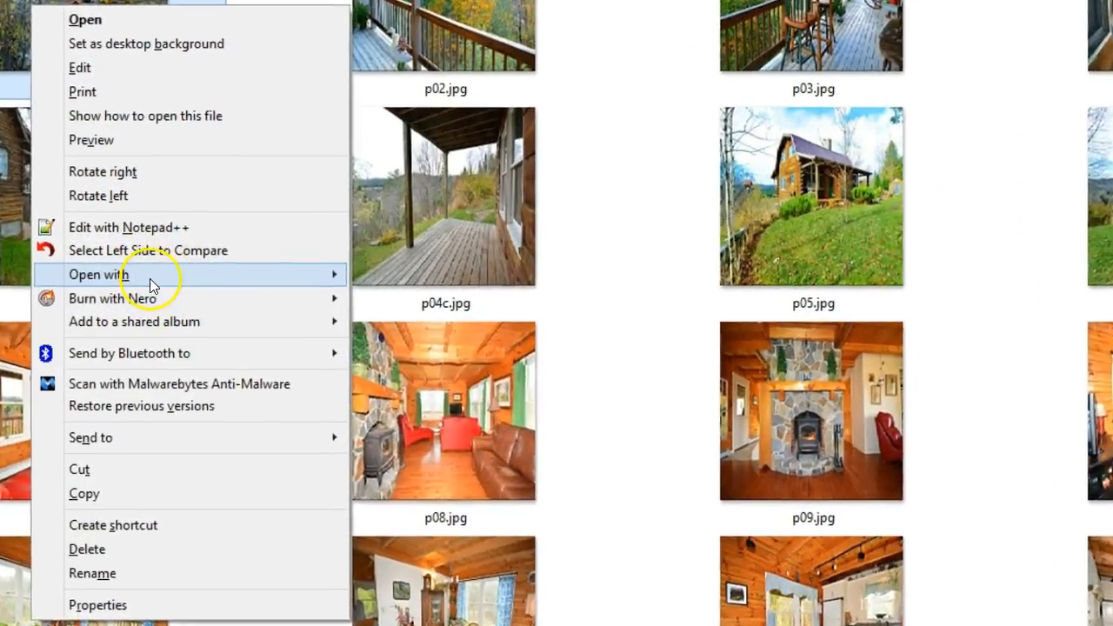
pyautogui.moveTo(198, 271)
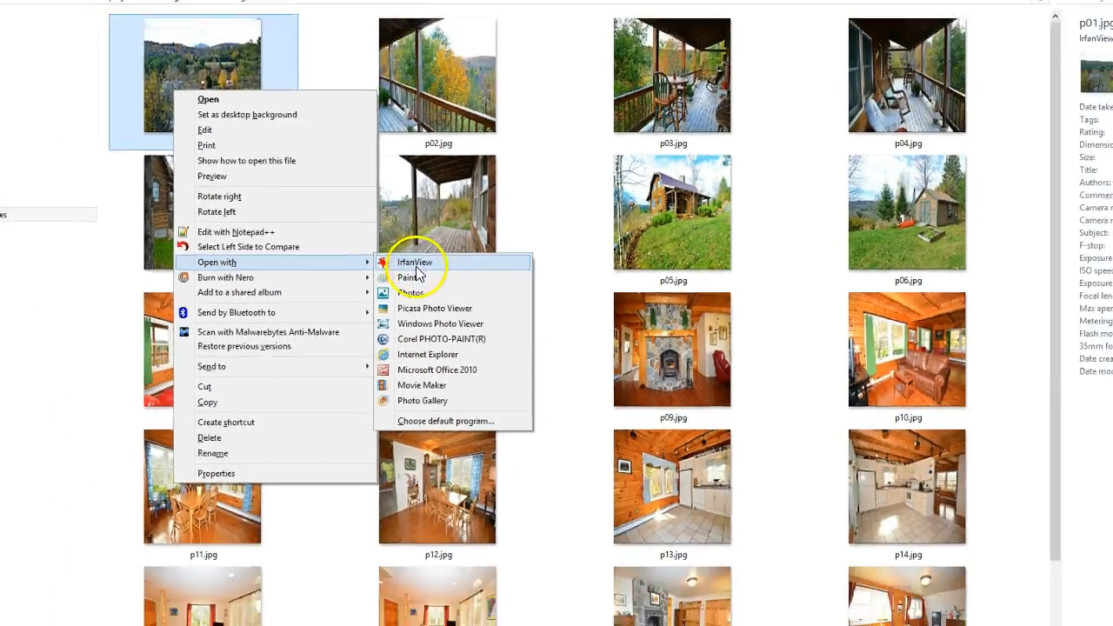
pyautogui.click(359, 275)
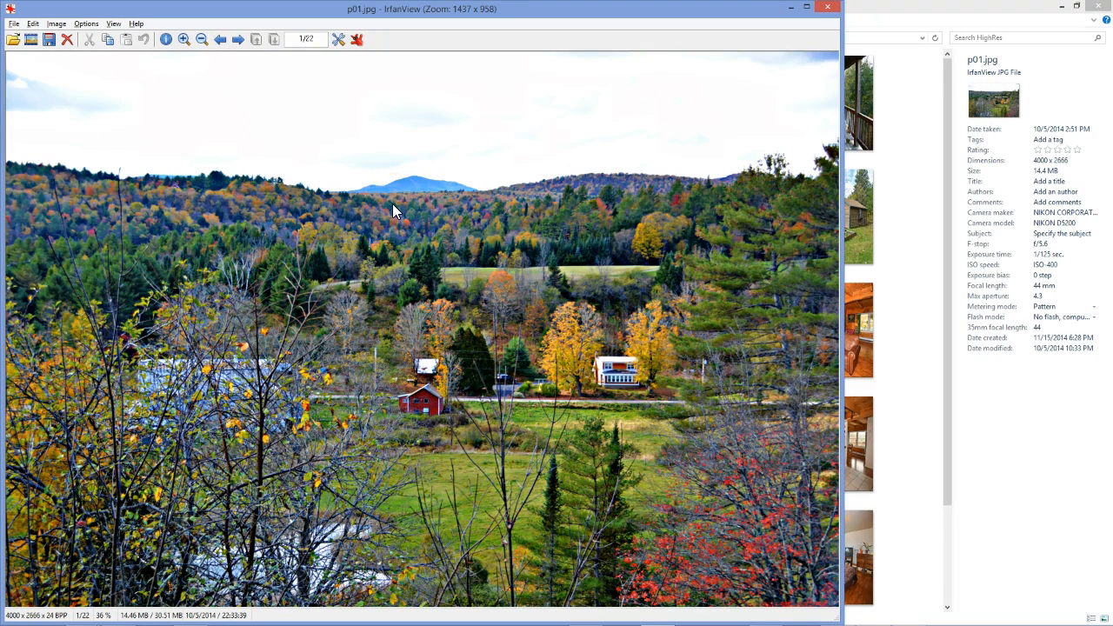
# - Browse three images forward through the folder and return to p01.jpg
pyautogui.click(322, 157)
pyautogui.press('Right')
pyautogui.press('Right')
pyautogui.press('Right')
pyautogui.press('Left')
pyautogui.press('Left')
pyautogui.press('Left')
# - View the images full screen, advance from p01.jpg to p04.jpg, and return to the windowed view
pyautogui.press('Return')
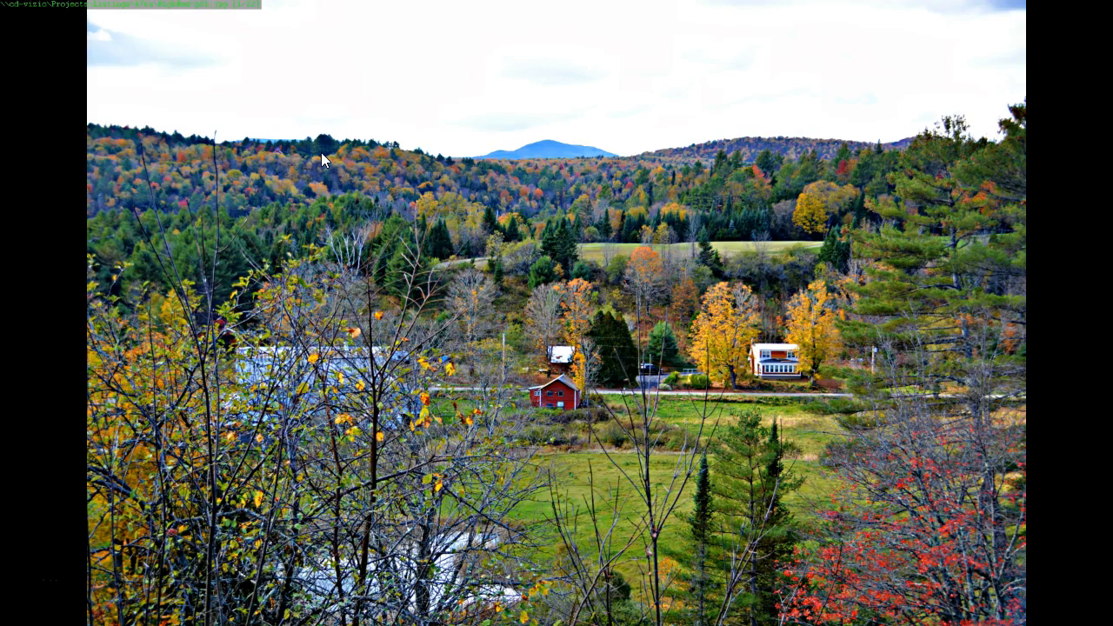
pyautogui.press('Right')
pyautogui.press('Right')
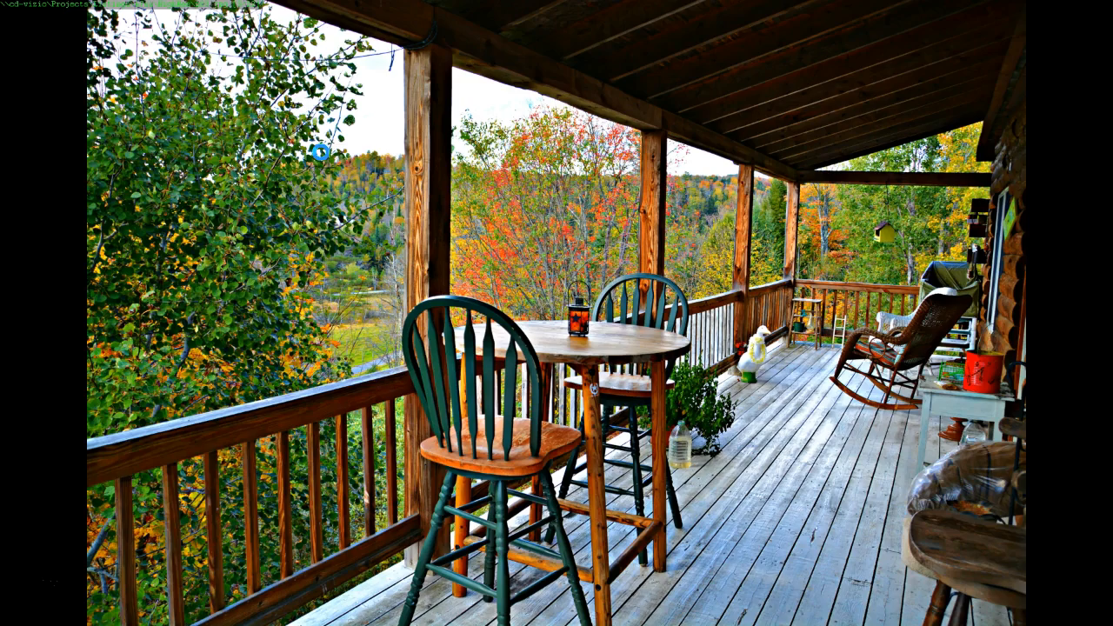
pyautogui.press('Right')
pyautogui.press('Return')
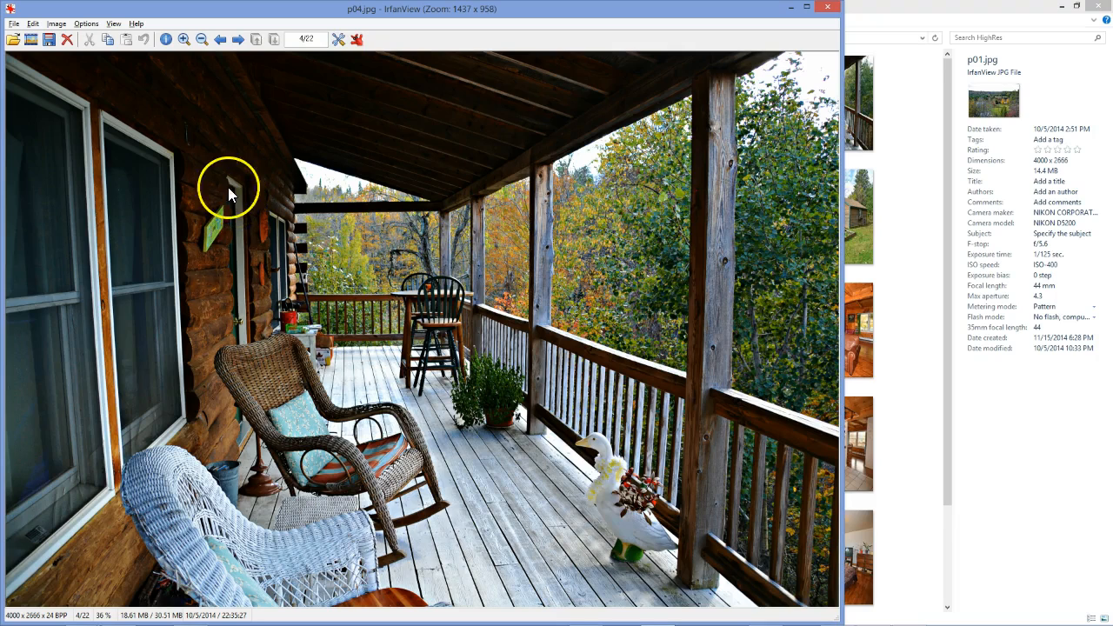
# - Open the Batch Conversion/Rename dialog for the HighRes folder
pyautogui.click(16, 26)
pyautogui.press('Right')
pyautogui.moveTo(15, 25)
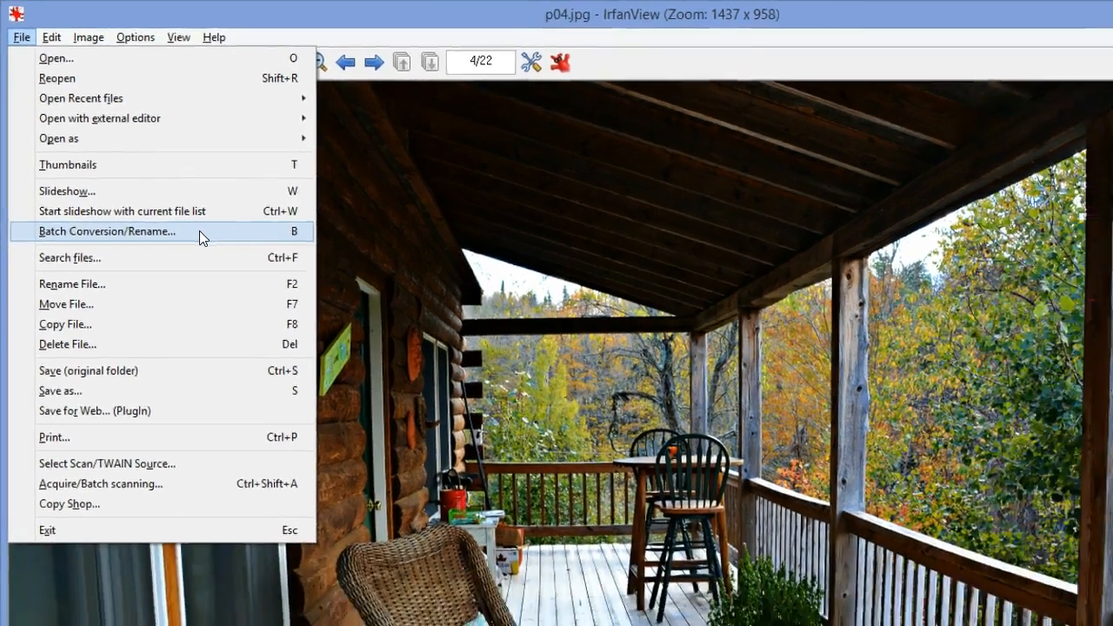
pyautogui.click(232, 267)
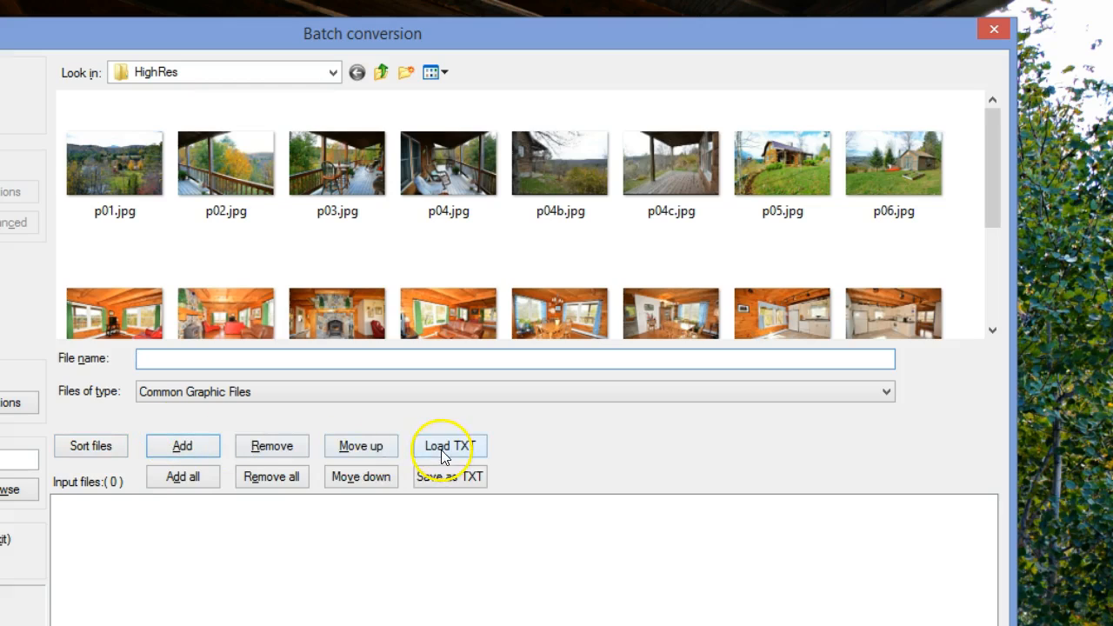
# - Add all images of the HighRes folder to the batch input list and clear the list again
pyautogui.click(184, 477)
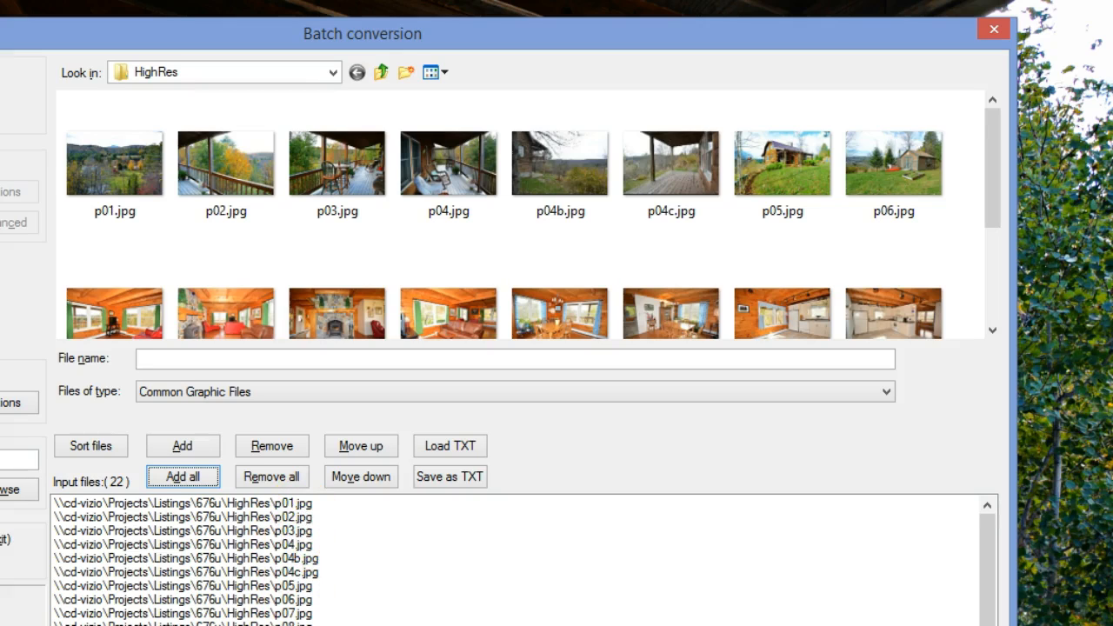
pyautogui.click(270, 480)
pyautogui.click(271, 480)
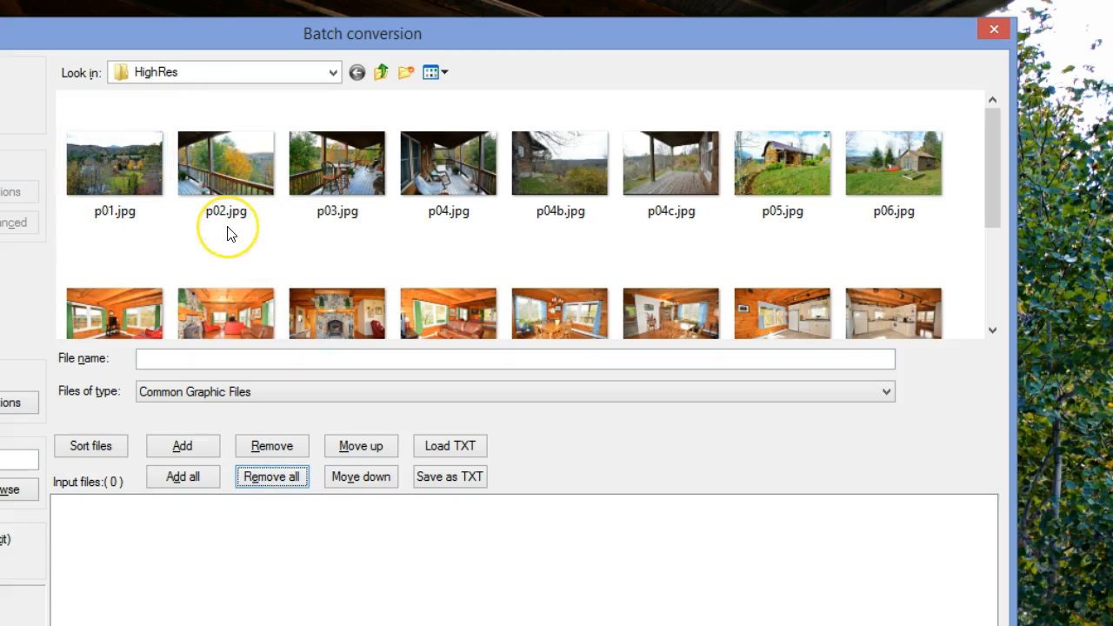
# - Add only the images from p01.jpg through p04c.jpg to the batch input list and empty the list again
pyautogui.click(119, 177)
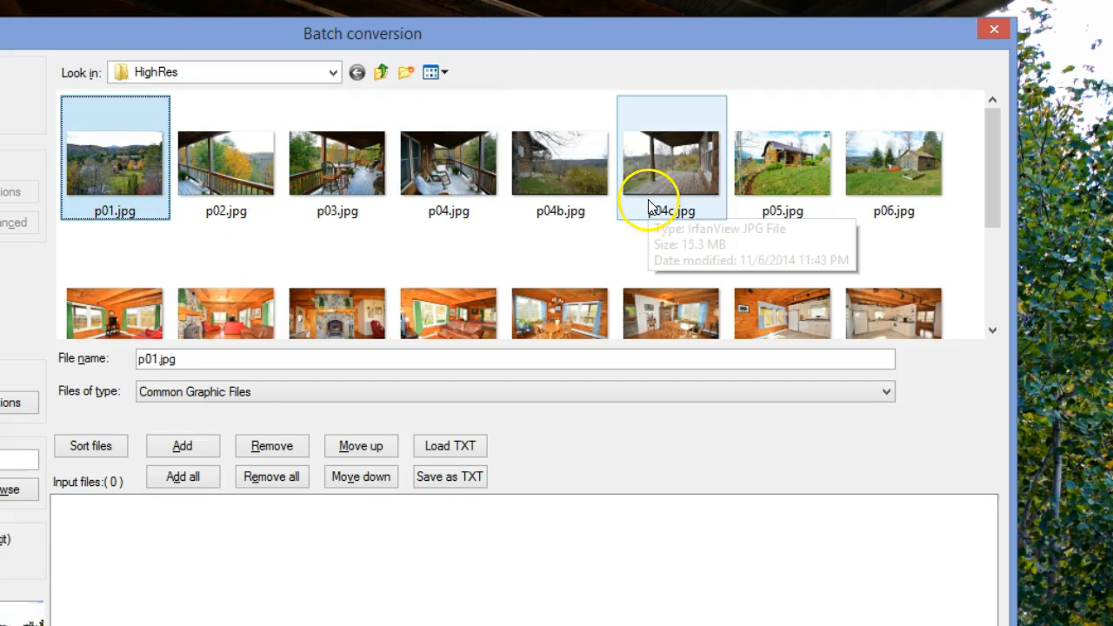
pyautogui.keyDown('shift'); pyautogui.click(677, 175); pyautogui.keyUp('shift')
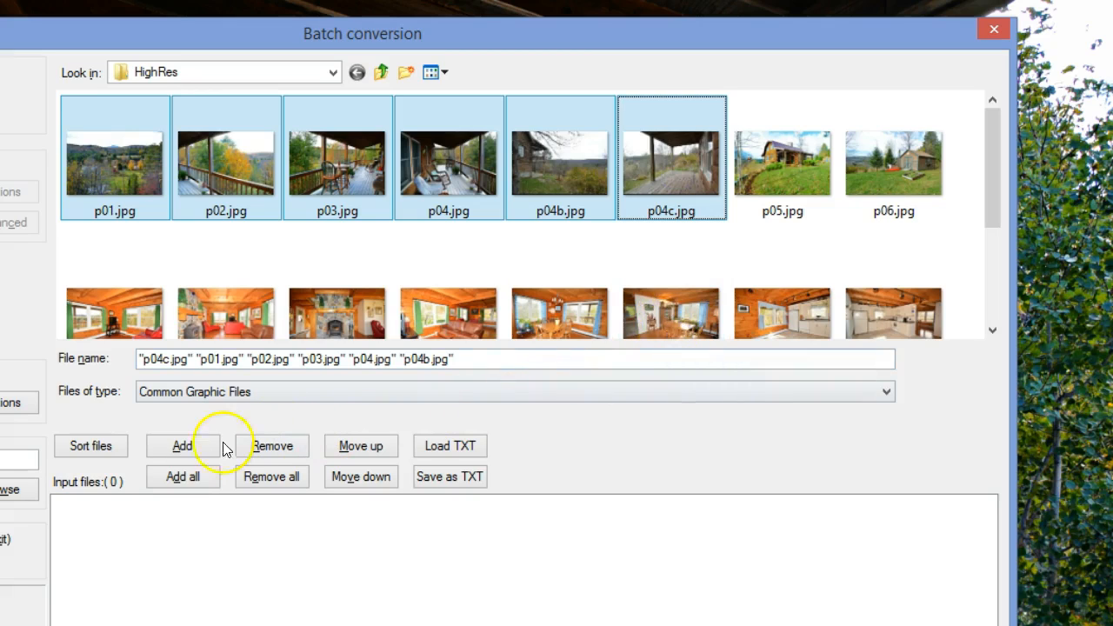
pyautogui.click(183, 446)
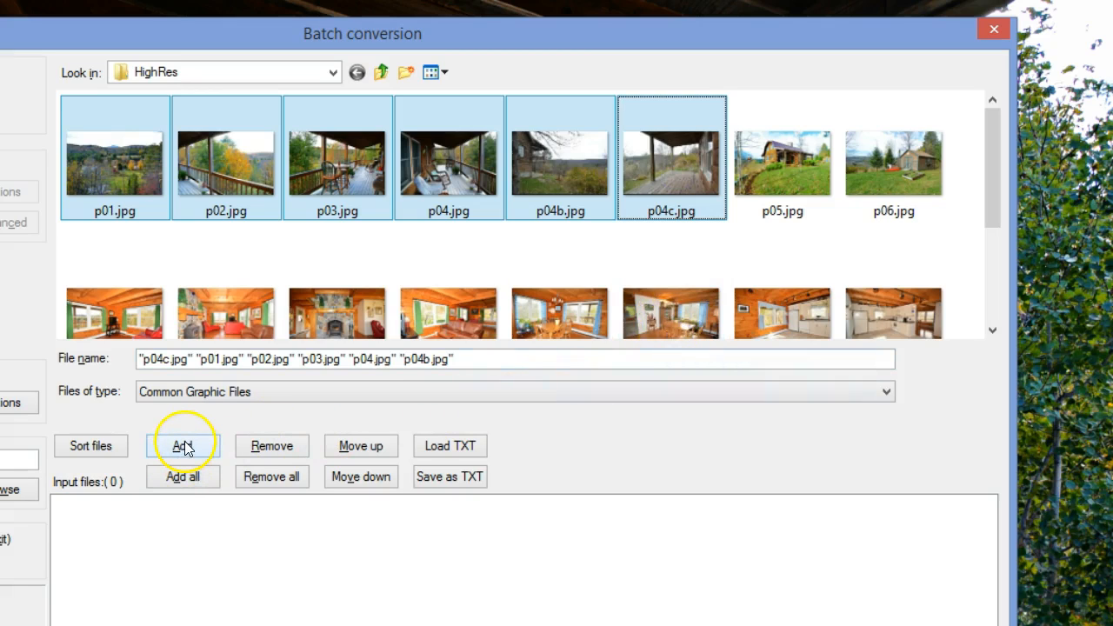
pyautogui.click(187, 485)
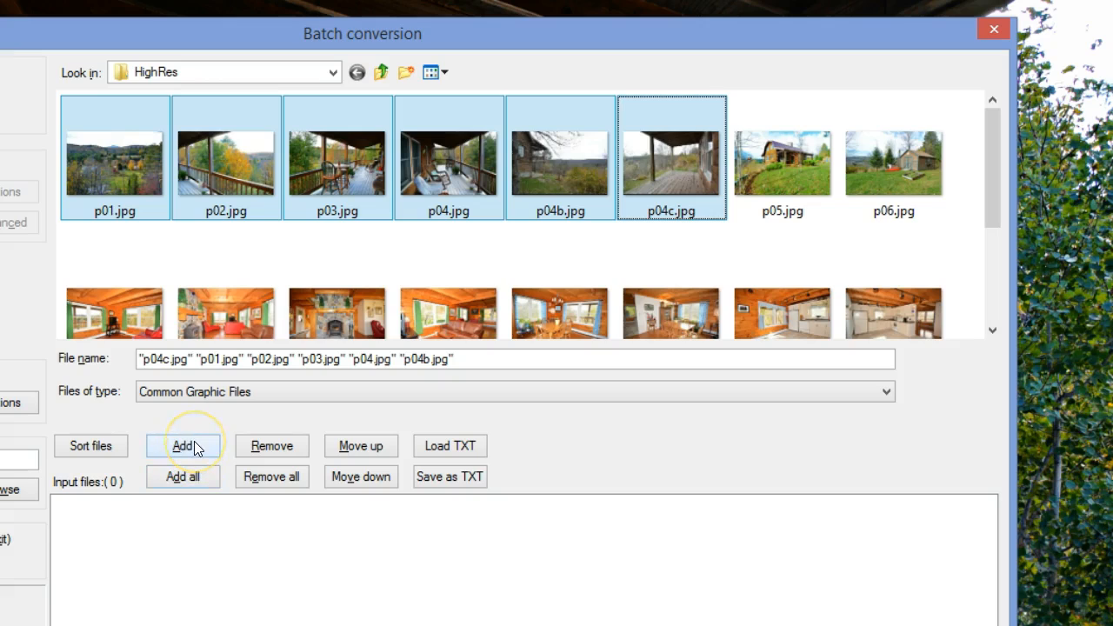
pyautogui.click(195, 448)
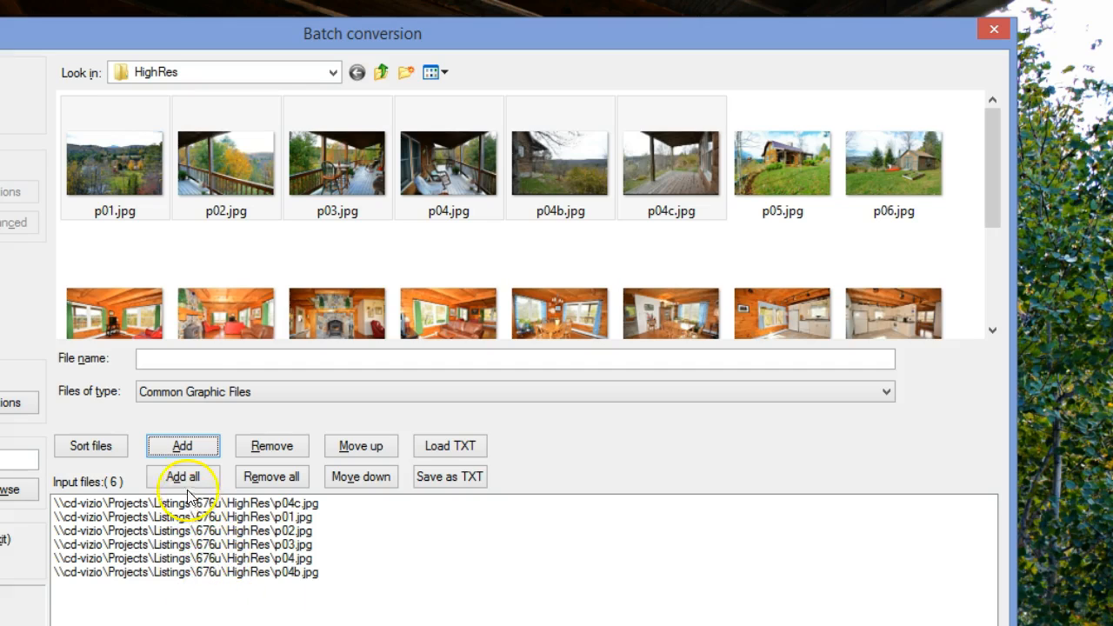
pyautogui.click(257, 478)
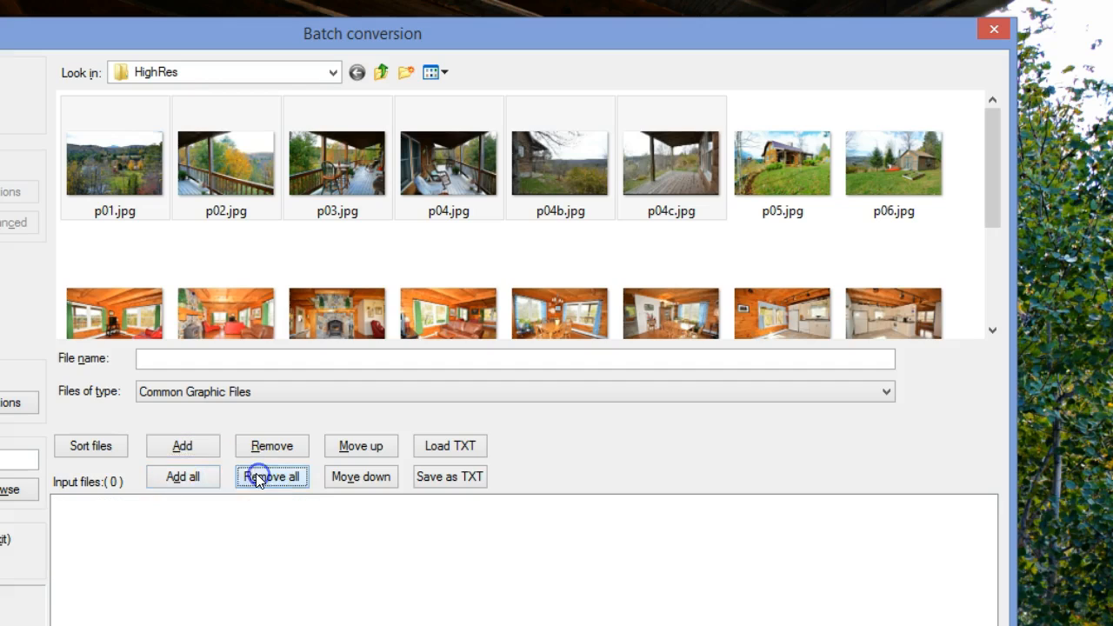
# - Add all images of the HighRes folder to the input list and set the job to Batch conversion with JPG output
pyautogui.click(182, 483)
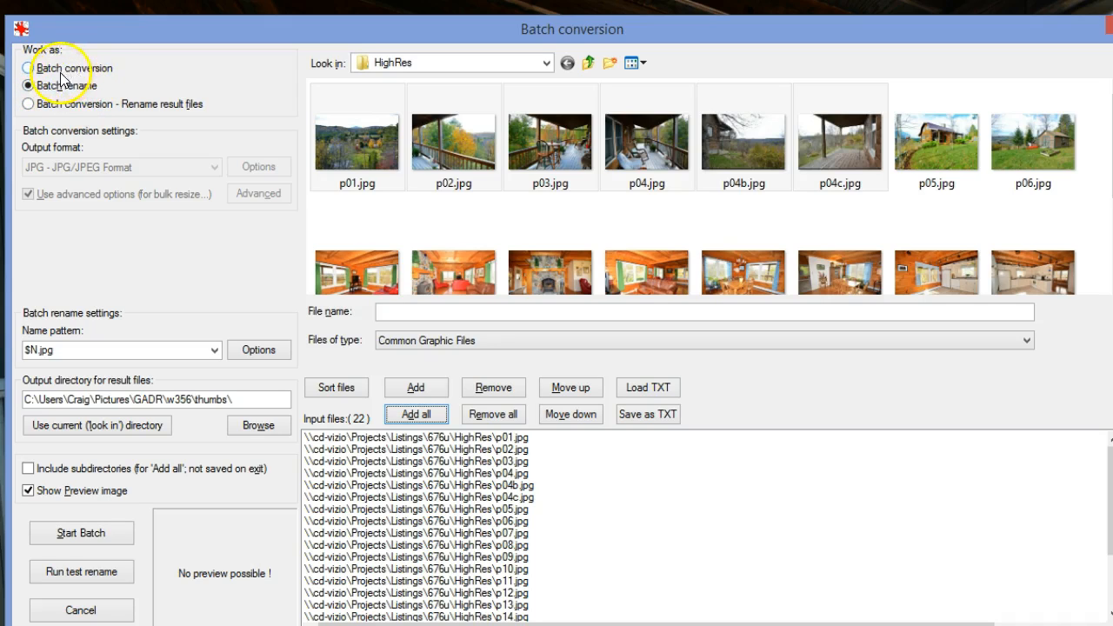
pyautogui.click(47, 70)
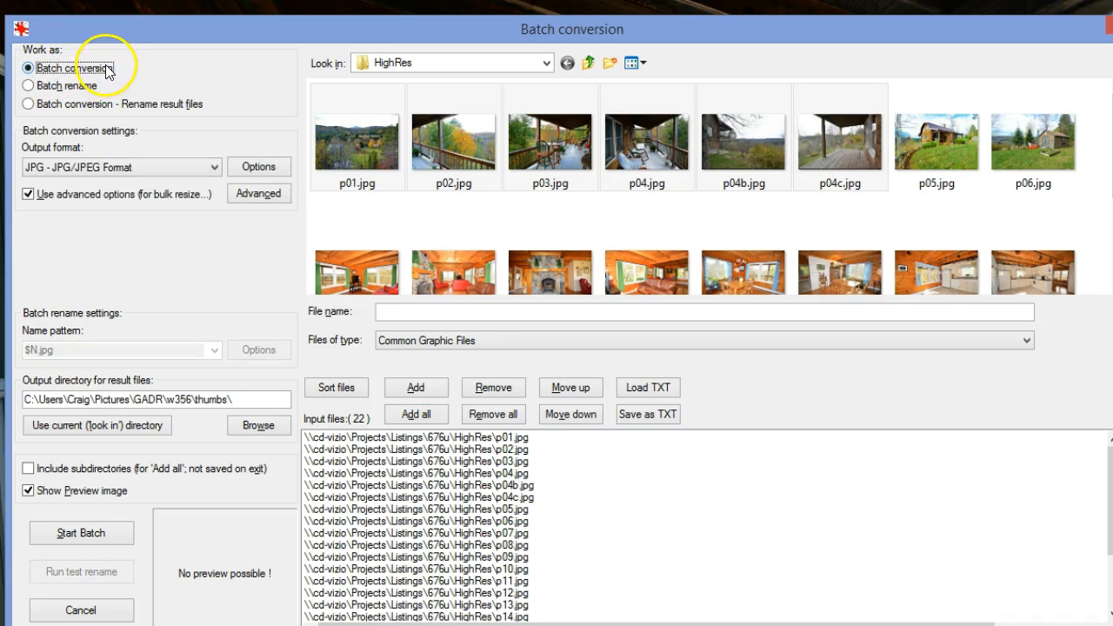
pyautogui.click(87, 167)
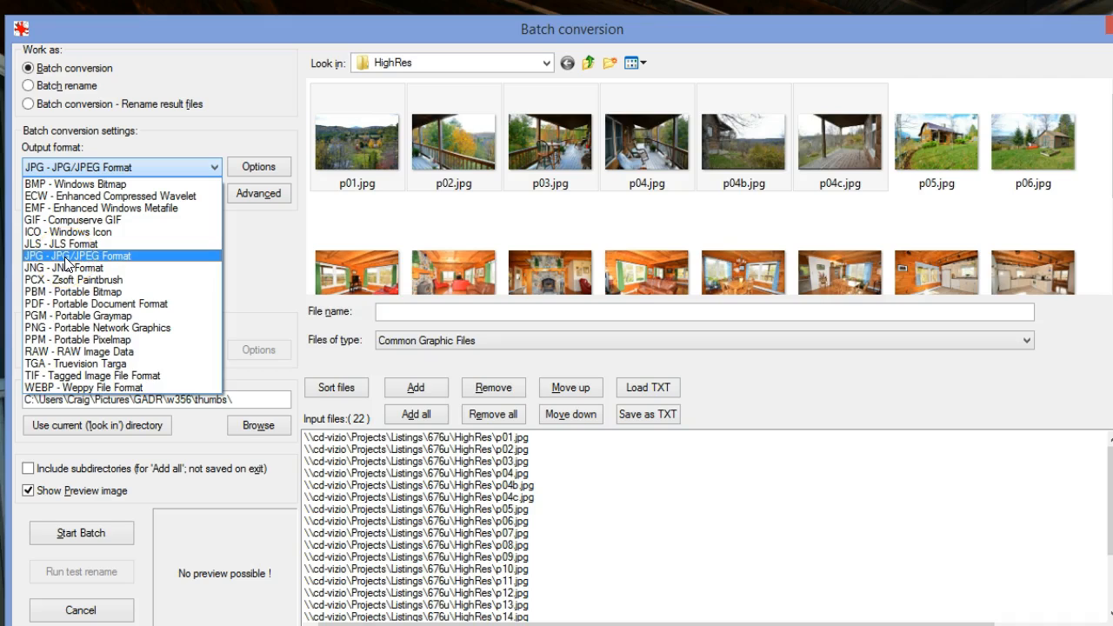
pyautogui.click(66, 256)
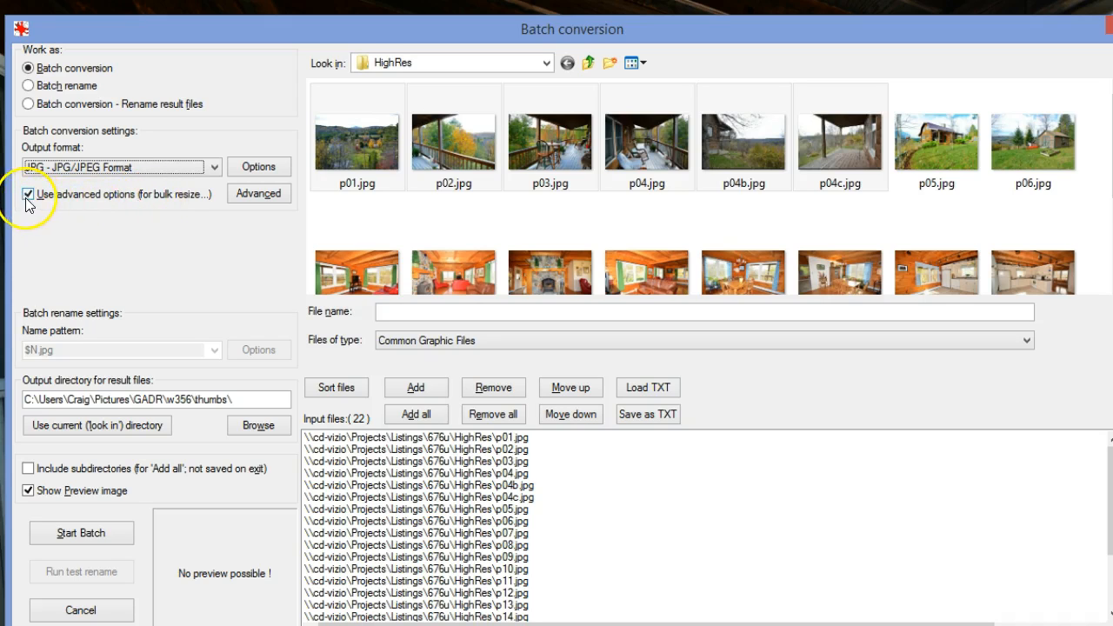
# - In the advanced options, set the resize for all images to a long side of 1000 pixels and accept the settings
pyautogui.click(257, 195)
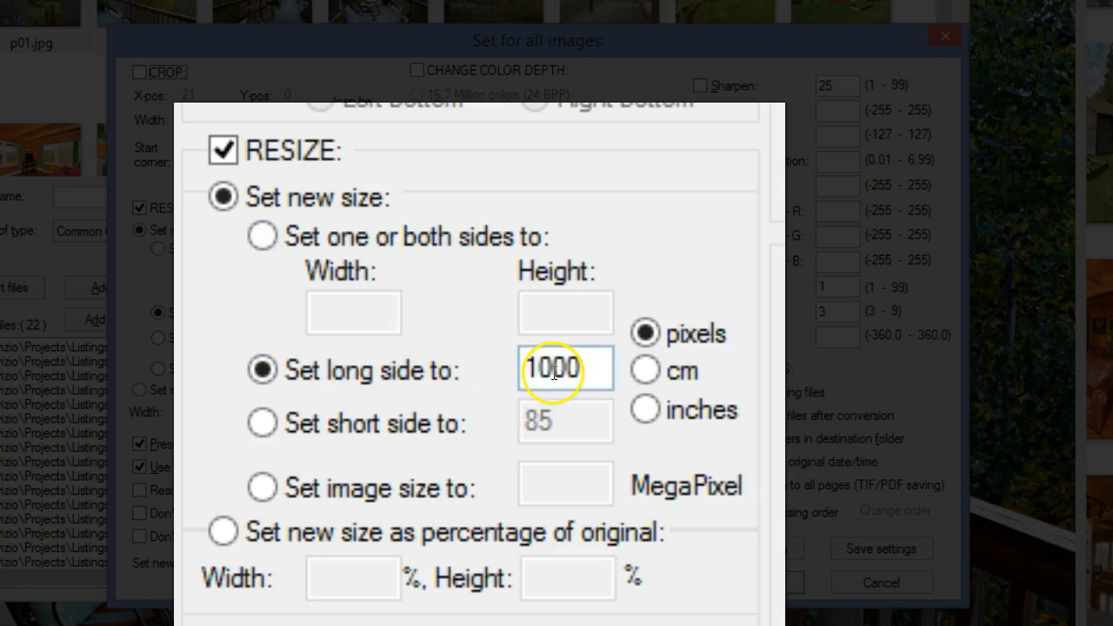
pyautogui.doubleClick(602, 361)
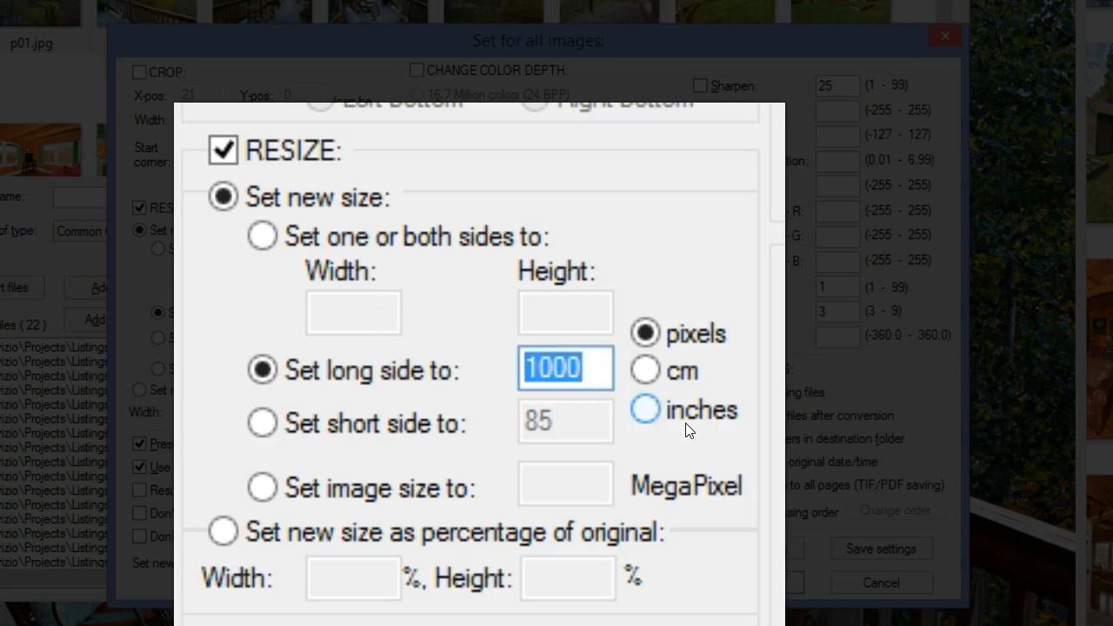
pyautogui.write('1000')
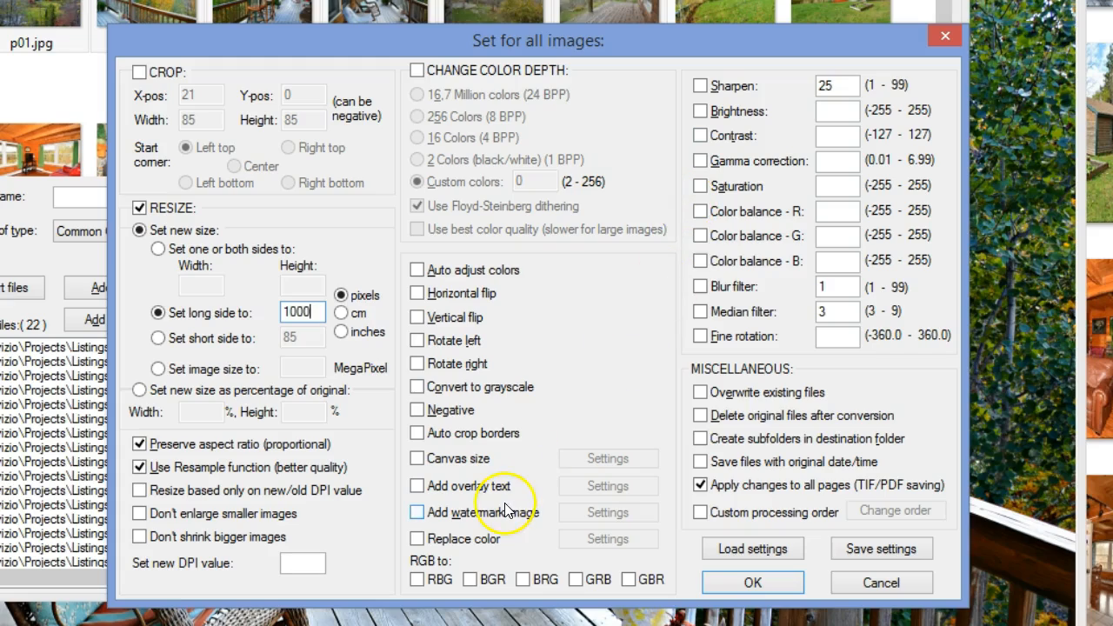
pyautogui.click(747, 582)
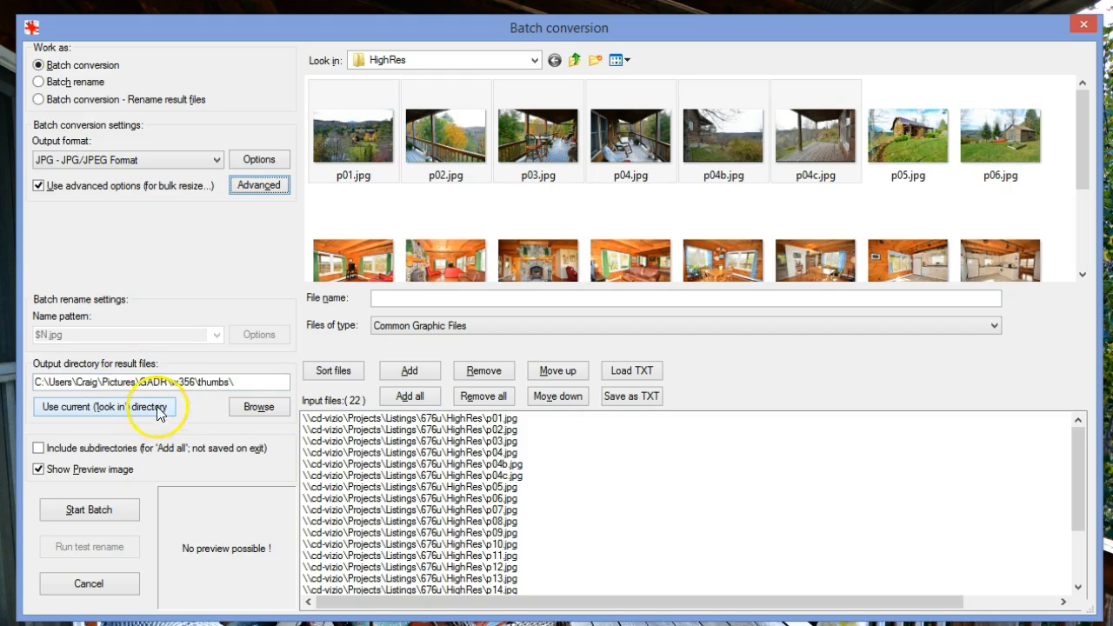
# - Switch to File Explorer and examine how the Listings, 676u and HighRes folders are nested, ending in the 676u folder
pyautogui.click(230, 382)
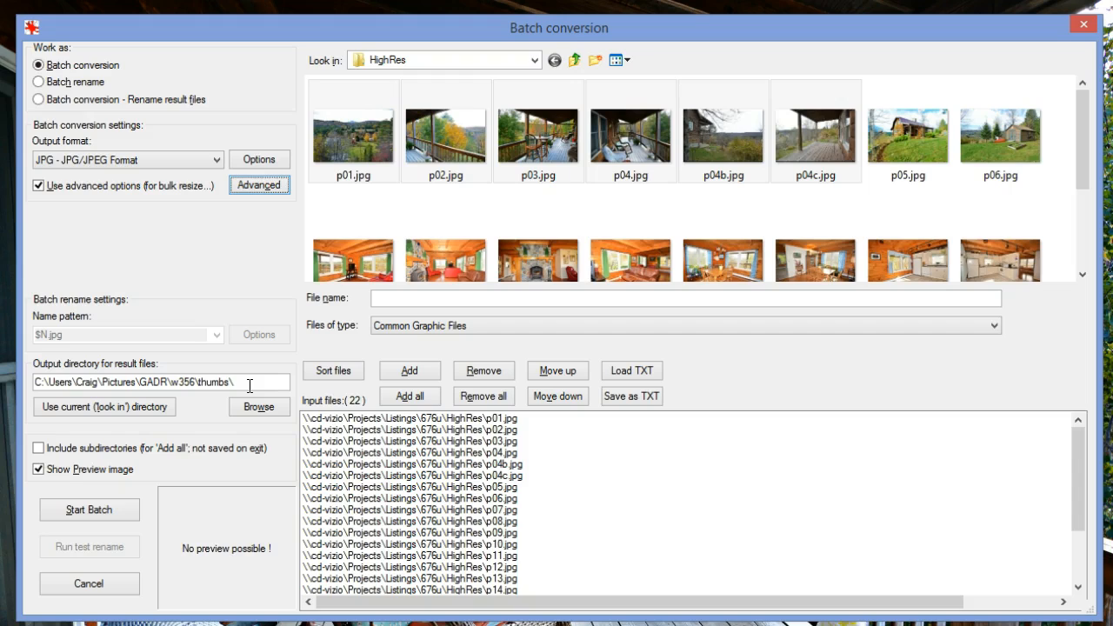
pyautogui.click(216, 368)
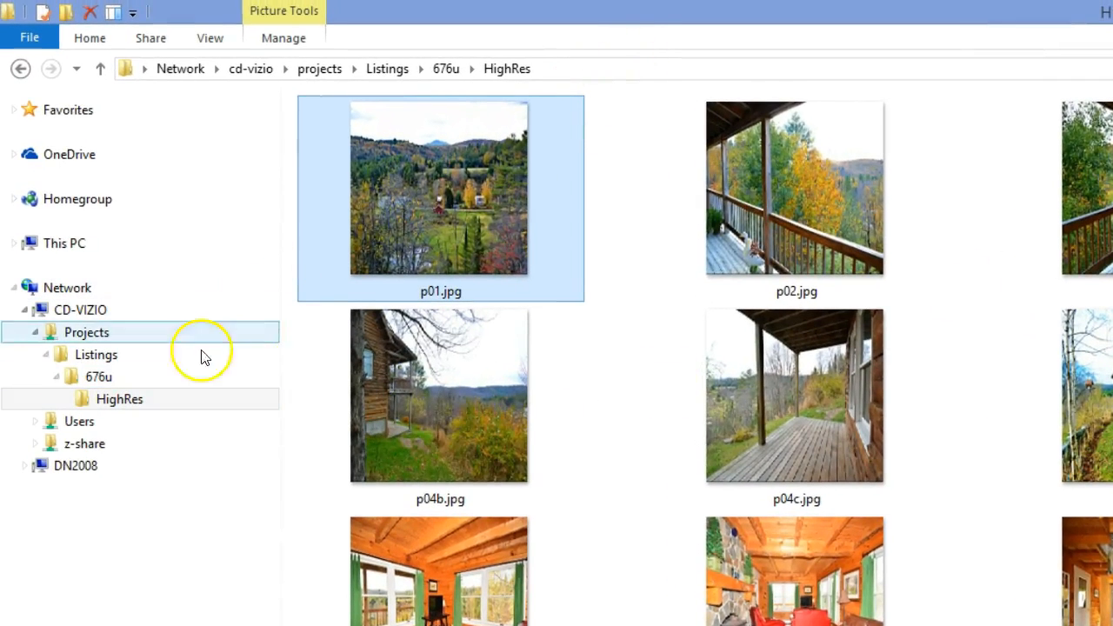
pyautogui.click(87, 360)
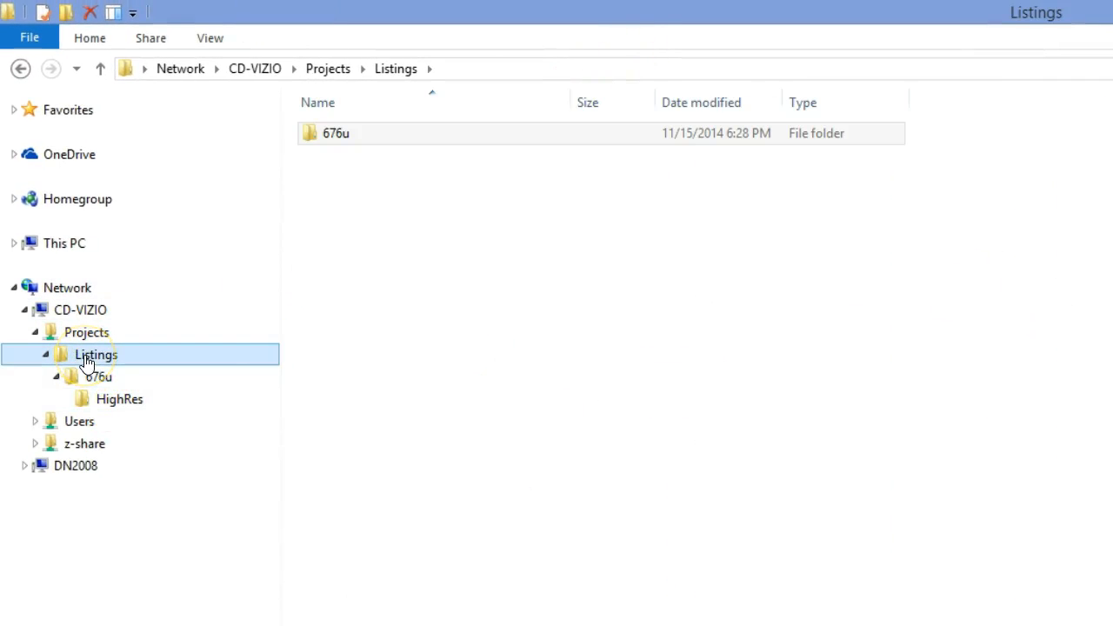
pyautogui.click(103, 379)
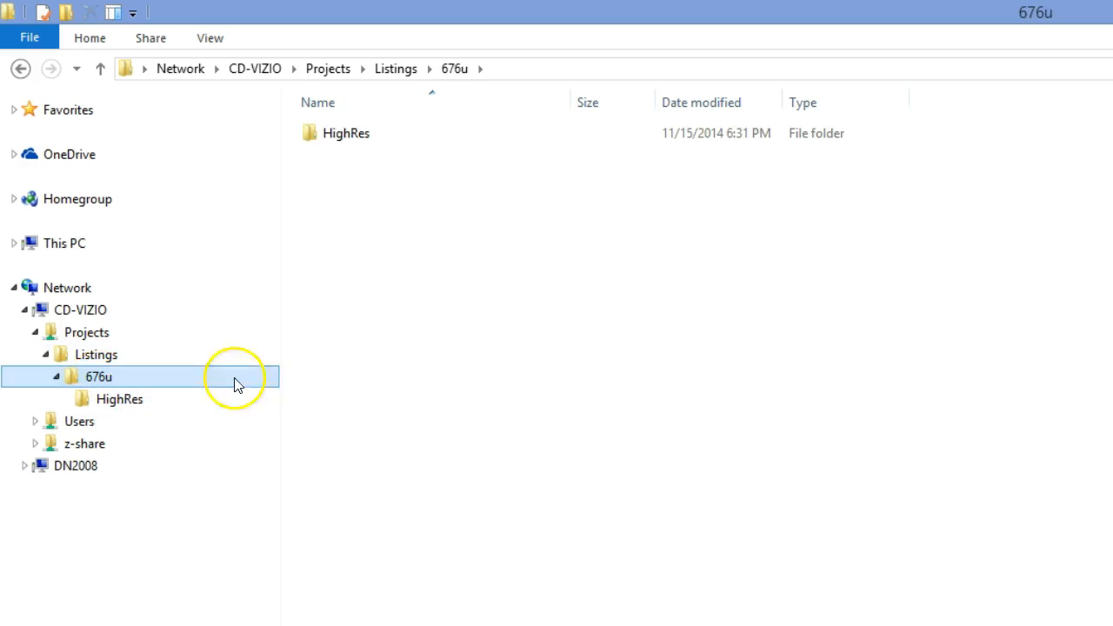
pyautogui.click(333, 136)
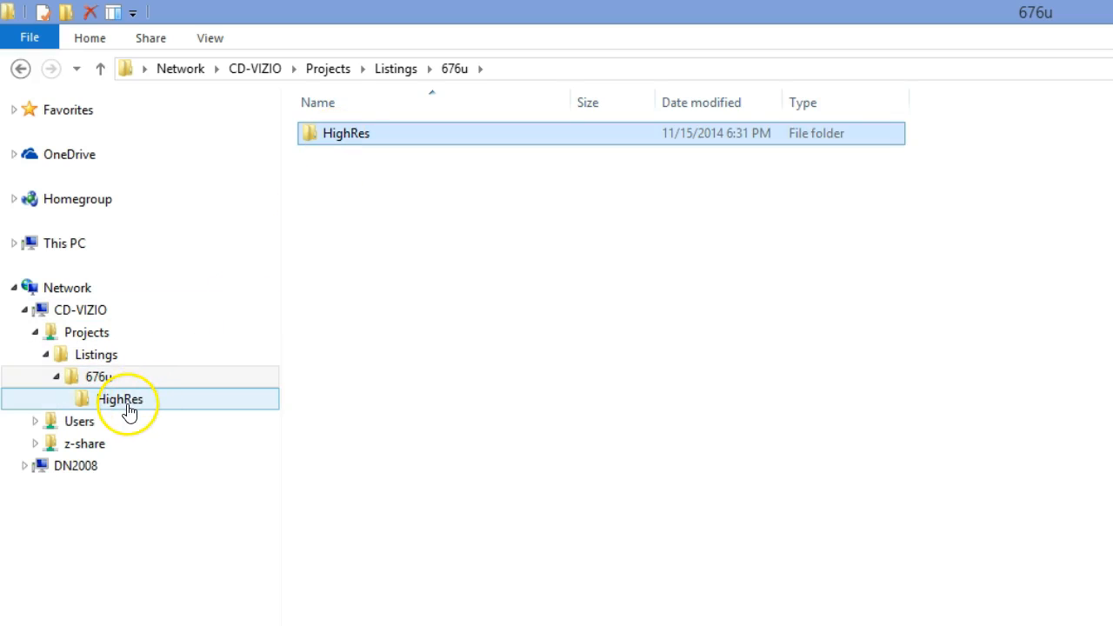
pyautogui.click(129, 404)
pyautogui.click(472, 161)
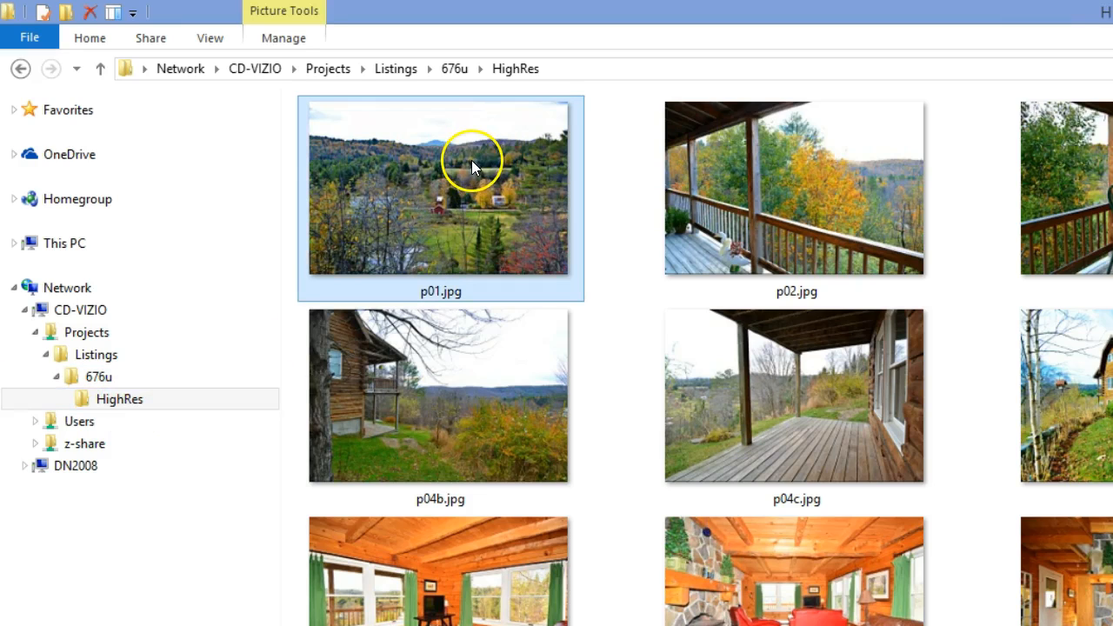
pyautogui.click(114, 401)
pyautogui.click(99, 375)
pyautogui.click(114, 399)
pyautogui.click(99, 377)
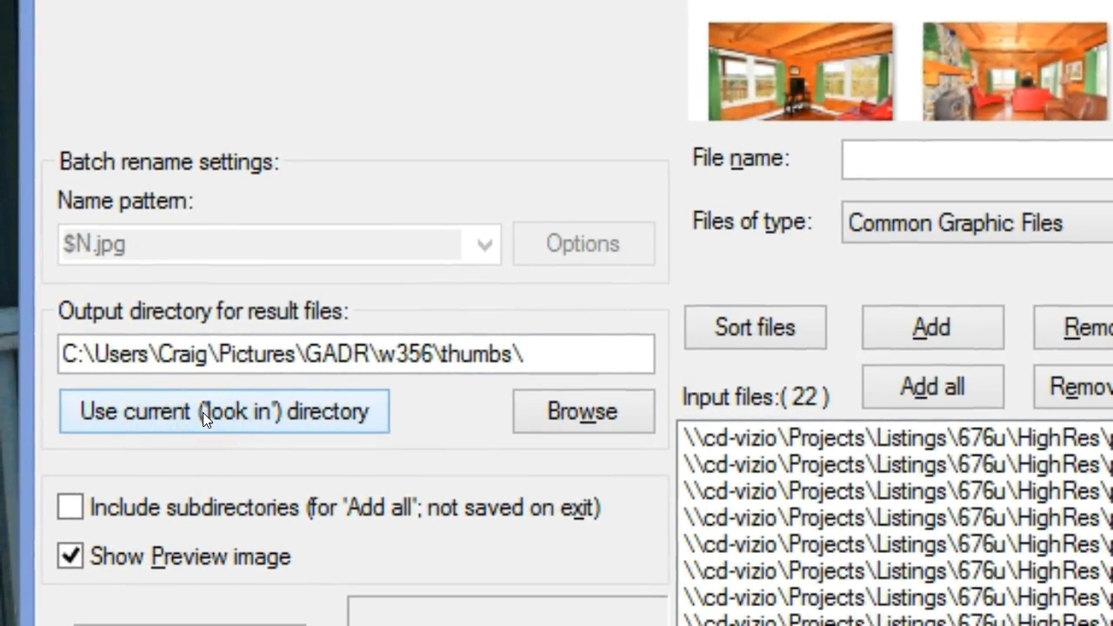
# - Back in the Batch conversion dialog, set the output directory to \\cd-vizio\Projects\Listings\676u\Web\, based on the current look-in directory
pyautogui.click(203, 412)
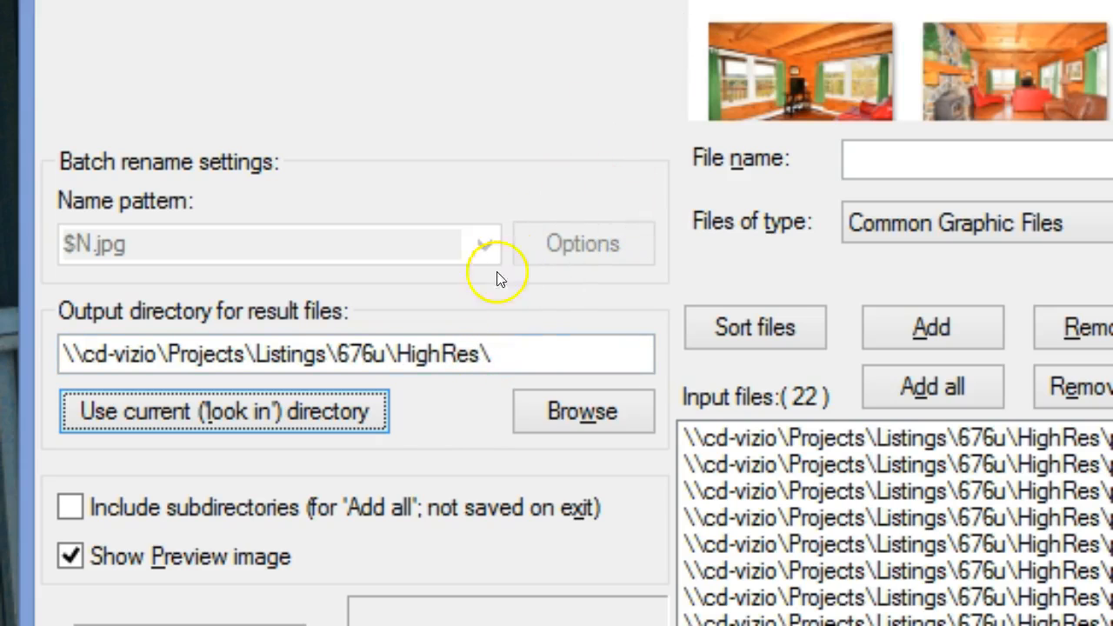
pyautogui.click(472, 353)
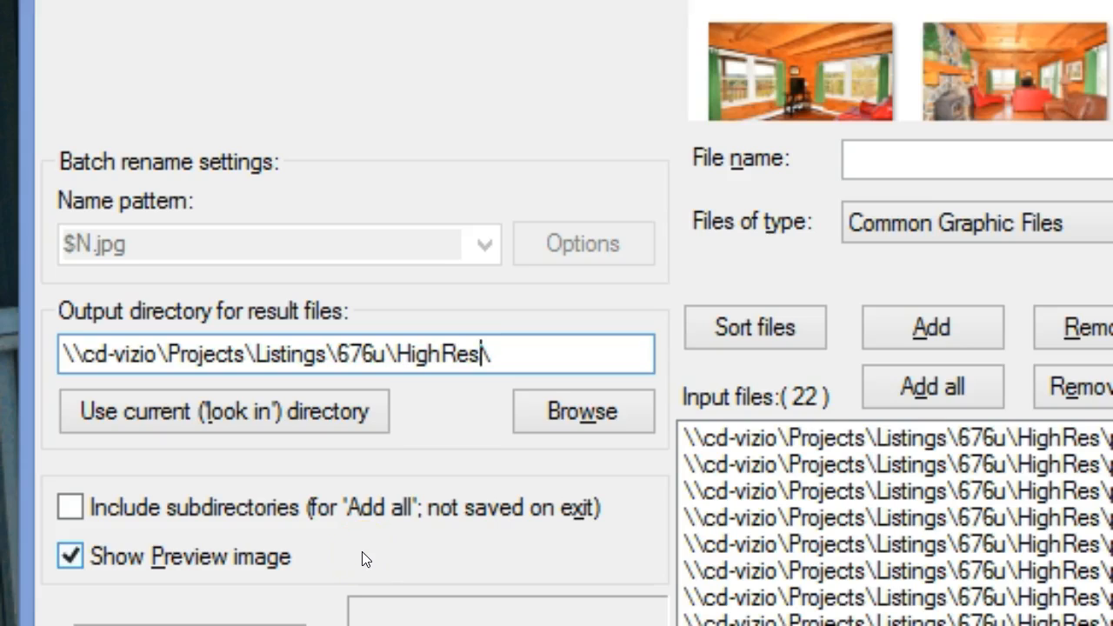
pyautogui.hotkey('shift', 'Left')
pyautogui.hotkey('shift', 'Left')
pyautogui.hotkey('shift', 'Left')
pyautogui.hotkey('shift', 'Left')
pyautogui.hotkey('shift', 'Left')
pyautogui.hotkey('shift', 'Left')
pyautogui.hotkey('shift', 'Left')
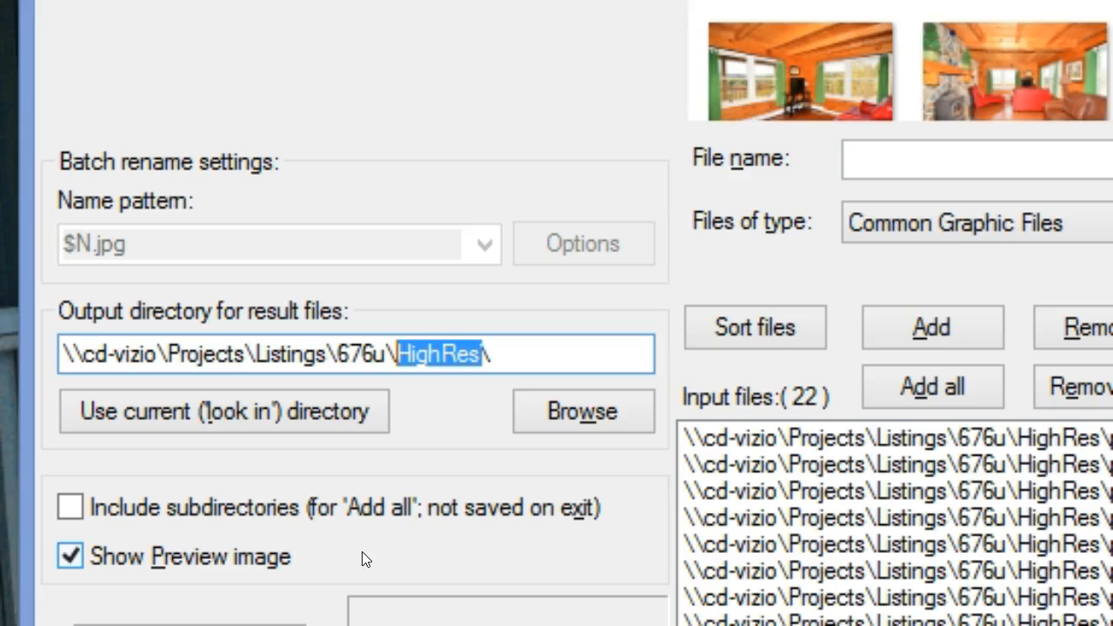
pyautogui.write('We')
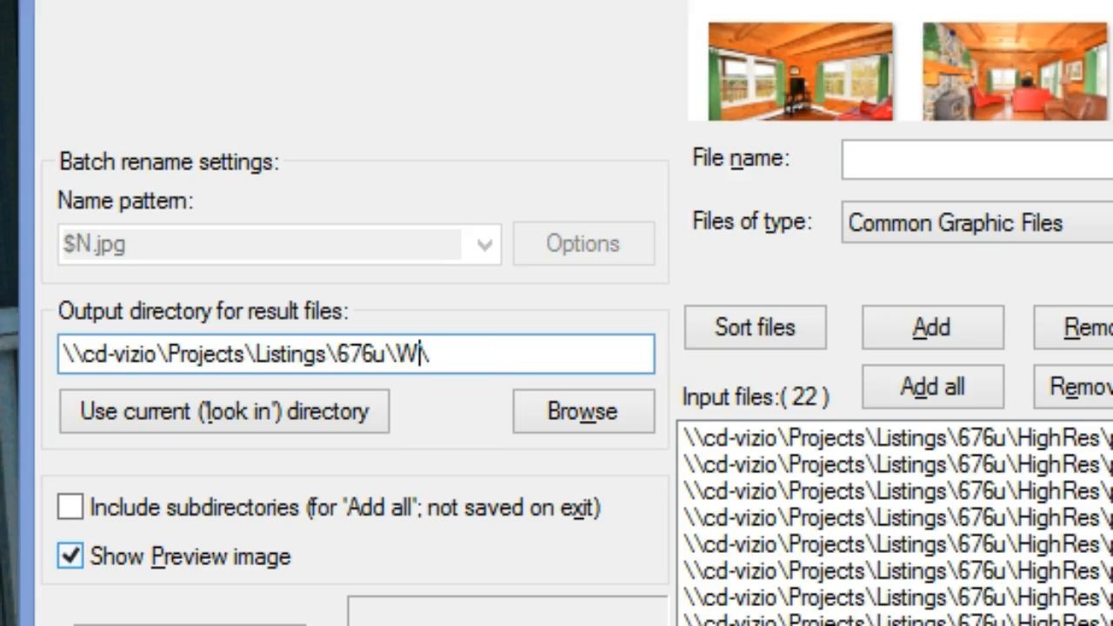
pyautogui.write('b')
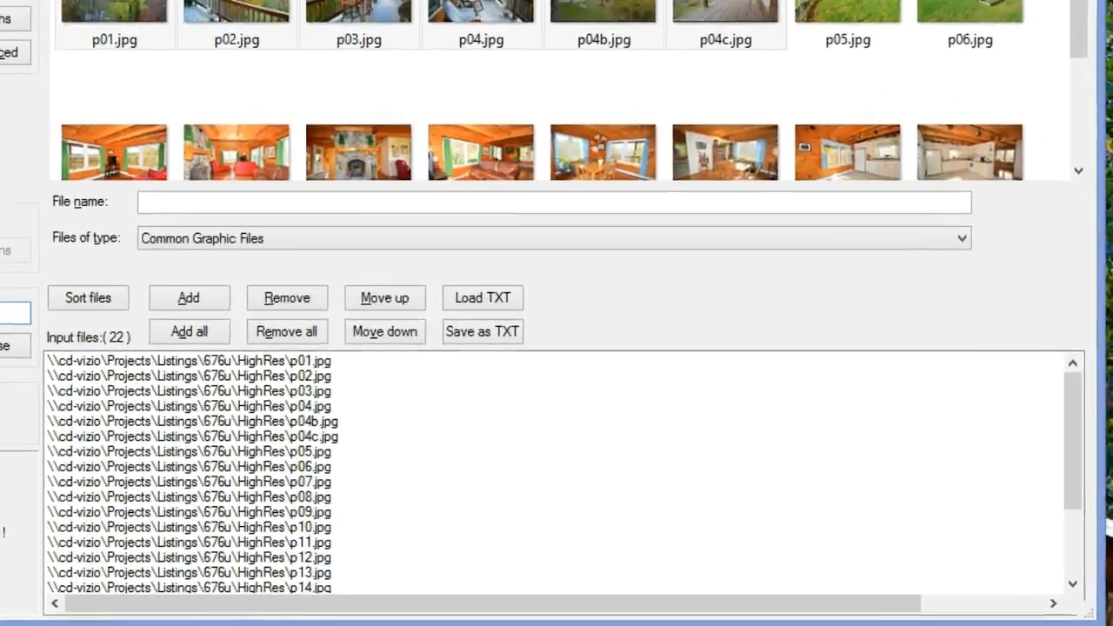
# - Run the batch conversion, exit the batch once it has finished, and close IrfanView
pyautogui.click(63, 514)
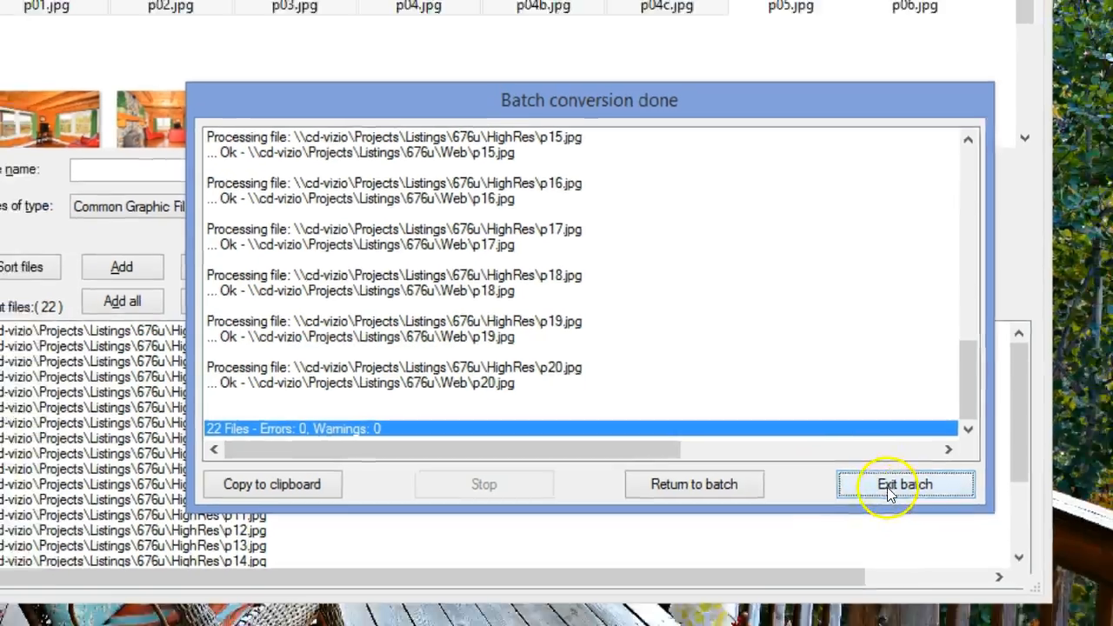
pyautogui.click(888, 492)
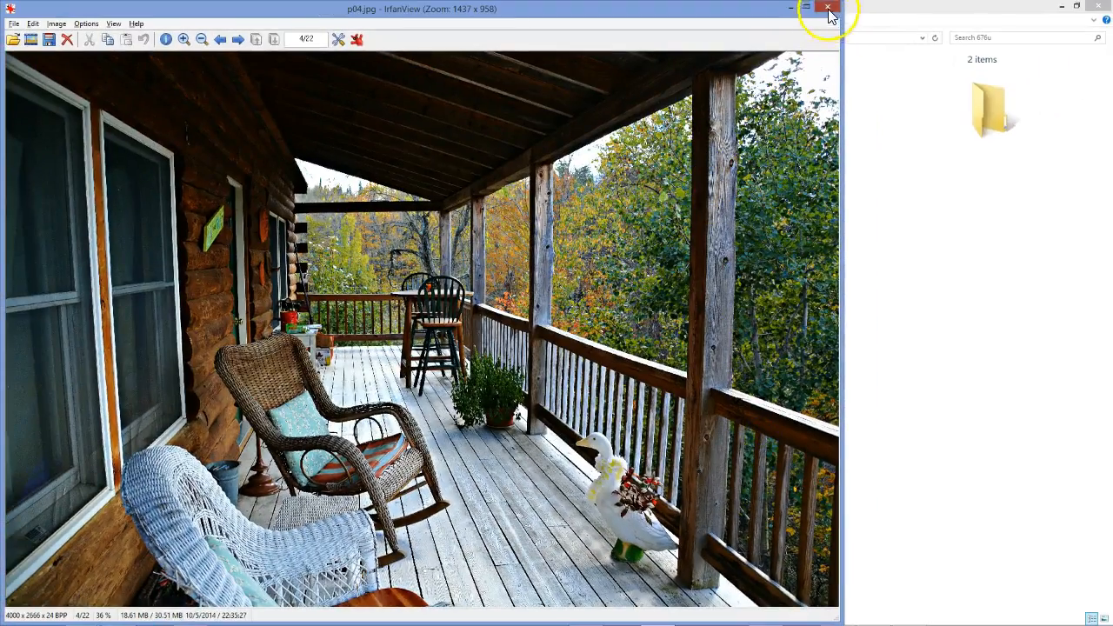
pyautogui.click(828, 10)
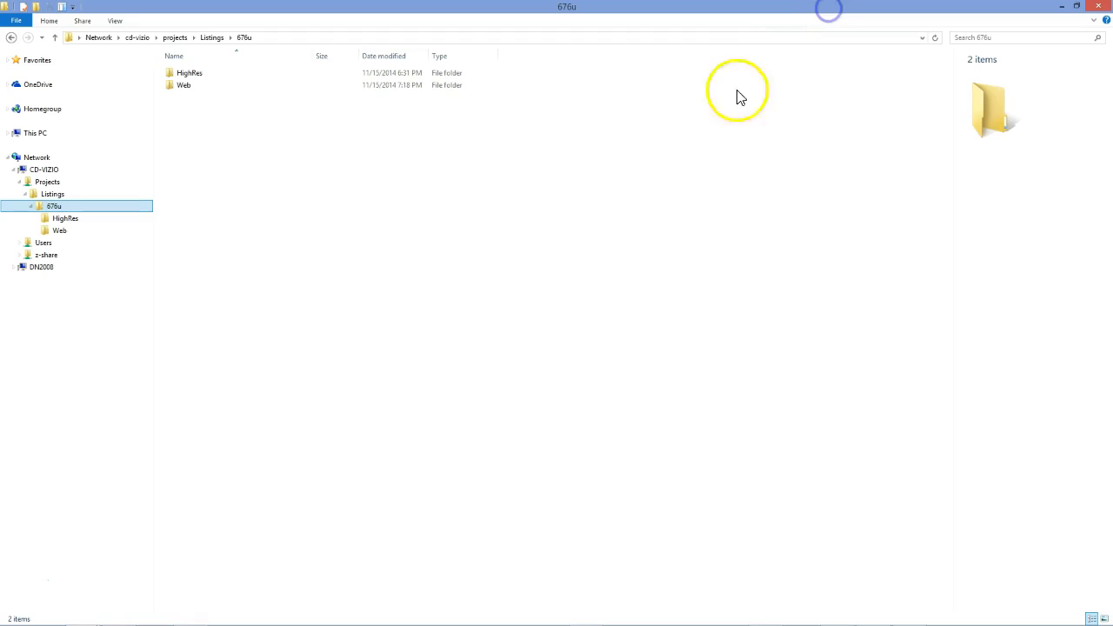
# - Open the Web folder in File Explorer and check the dimensions and file size of p20.jpg
pyautogui.doubleClick(183, 88)
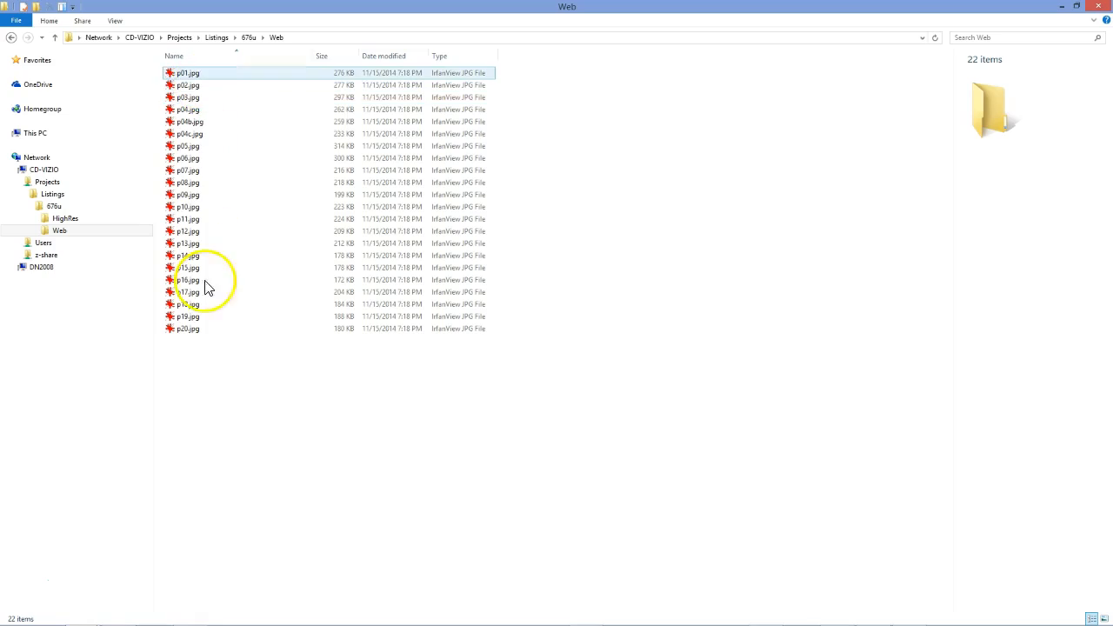
pyautogui.click(193, 331)
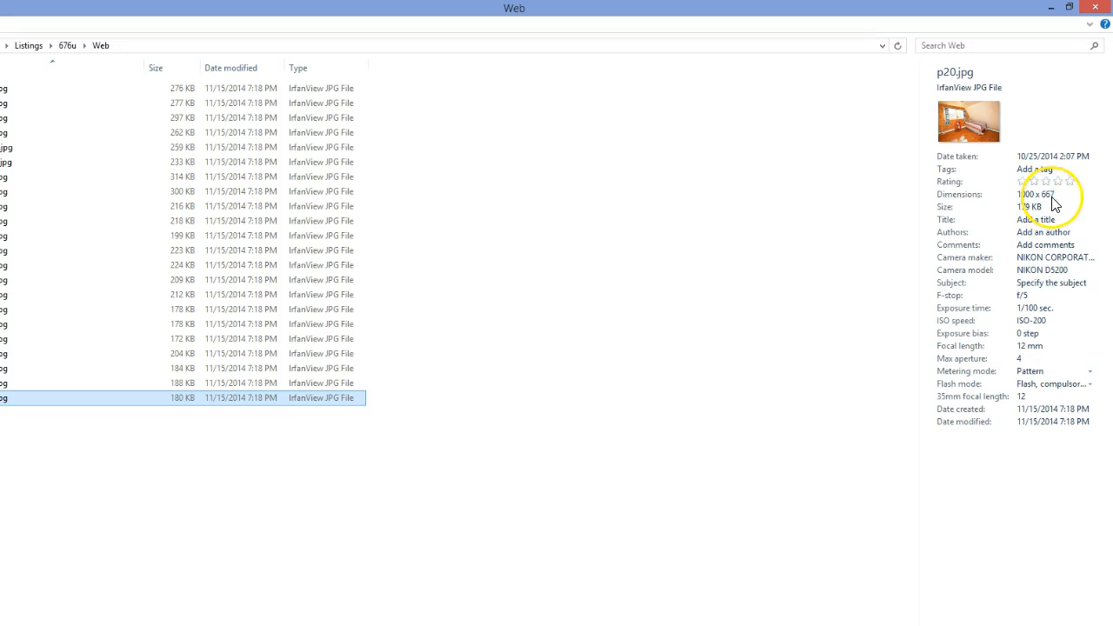
pyautogui.click(1037, 210)
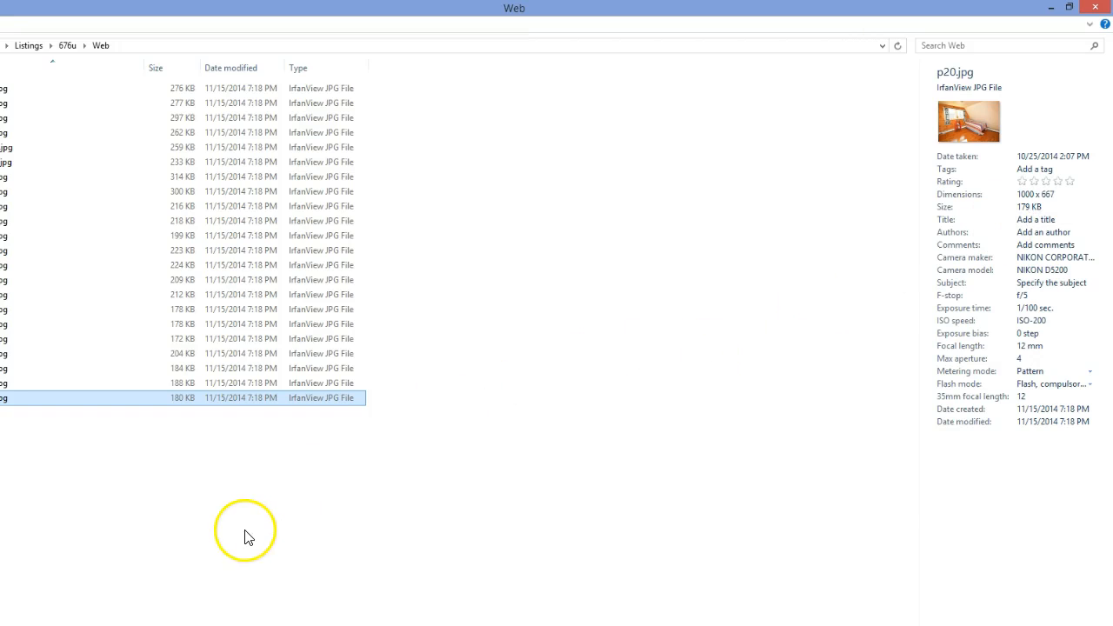
pyautogui.click(117, 491)
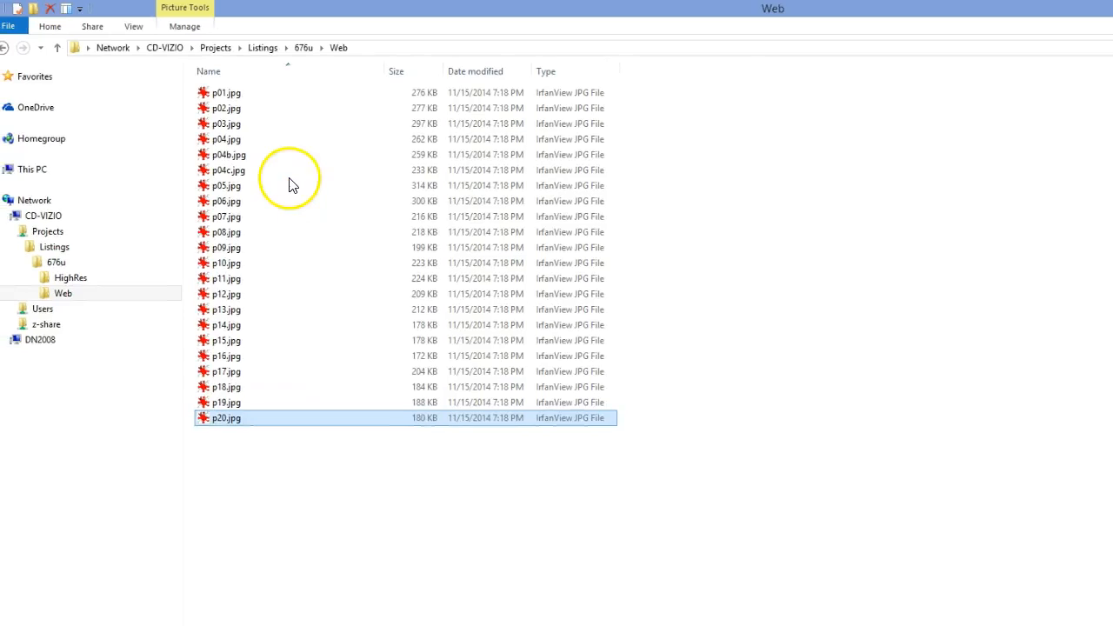
# - Display the Web folder's files as large icons and refresh the folder
pyautogui.keyDown('ctrl'); pyautogui.click(261, 313); pyautogui.keyUp('ctrl')
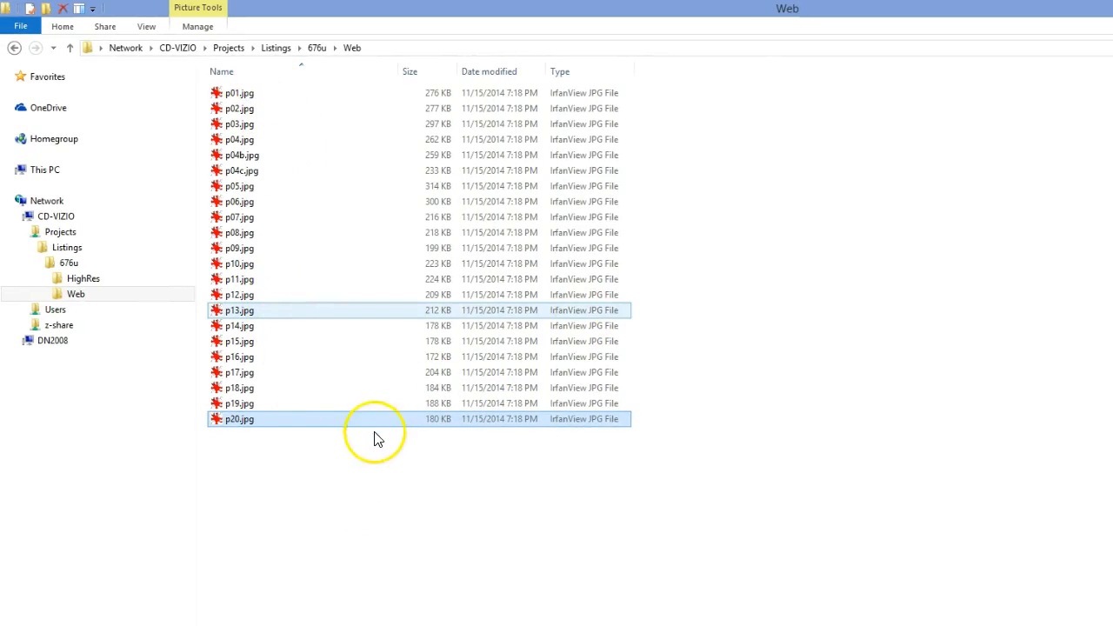
pyautogui.click(356, 448)
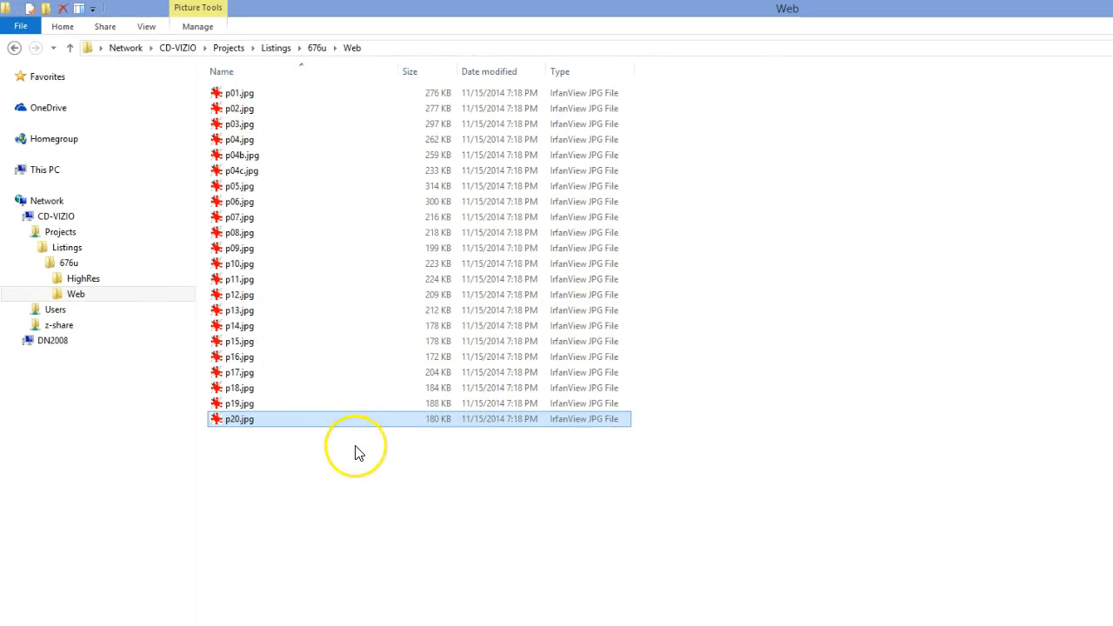
pyautogui.rightClick(357, 448)
pyautogui.moveTo(390, 457)
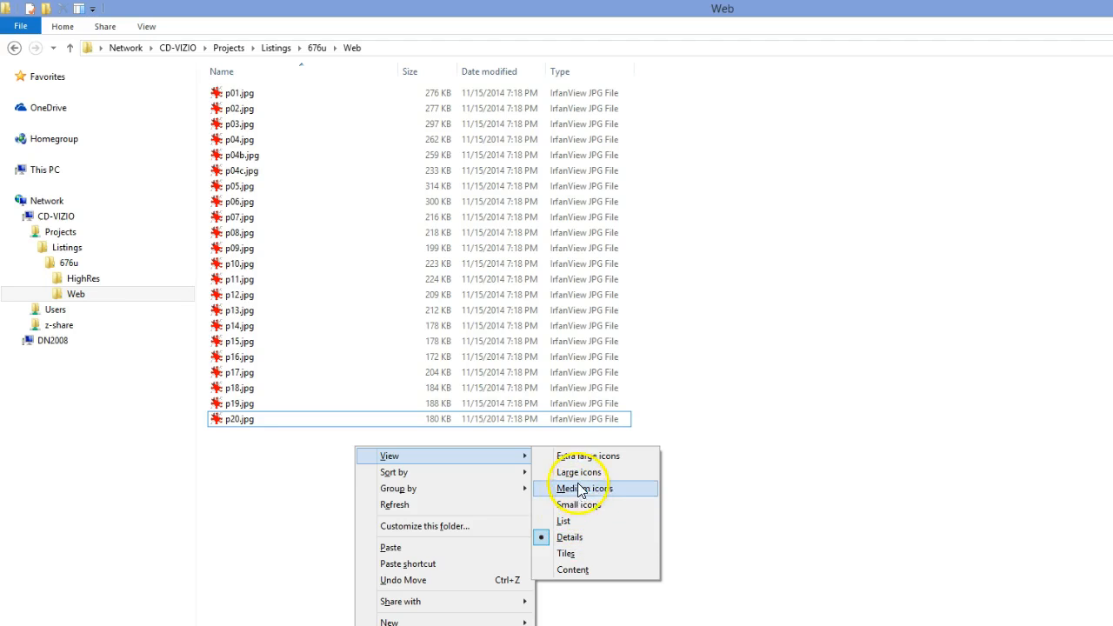
pyautogui.click(579, 474)
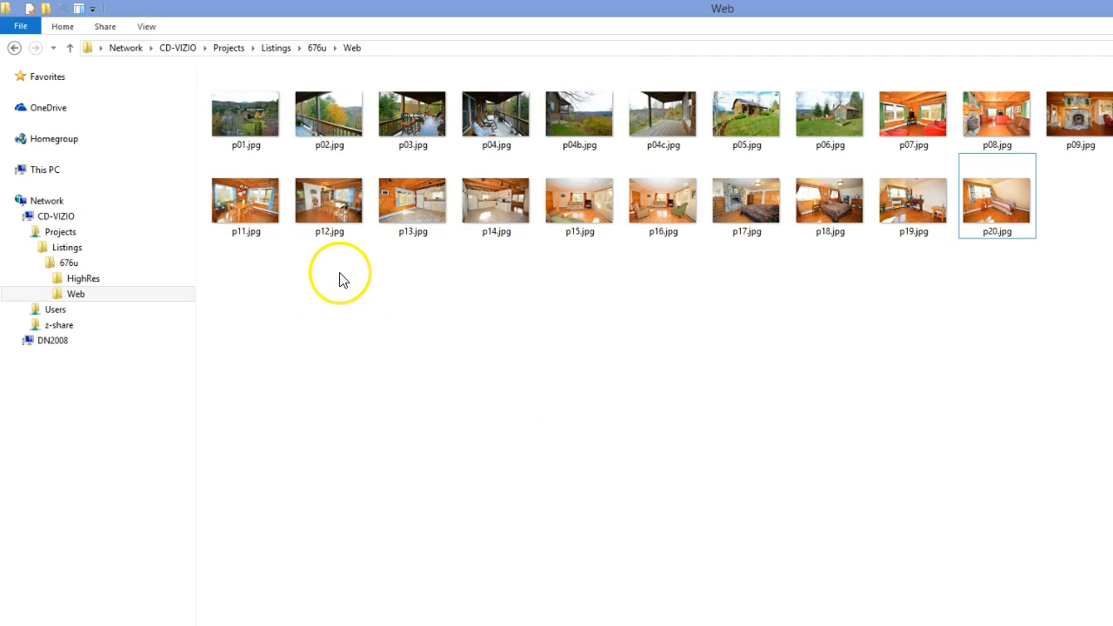
pyautogui.press('F5')
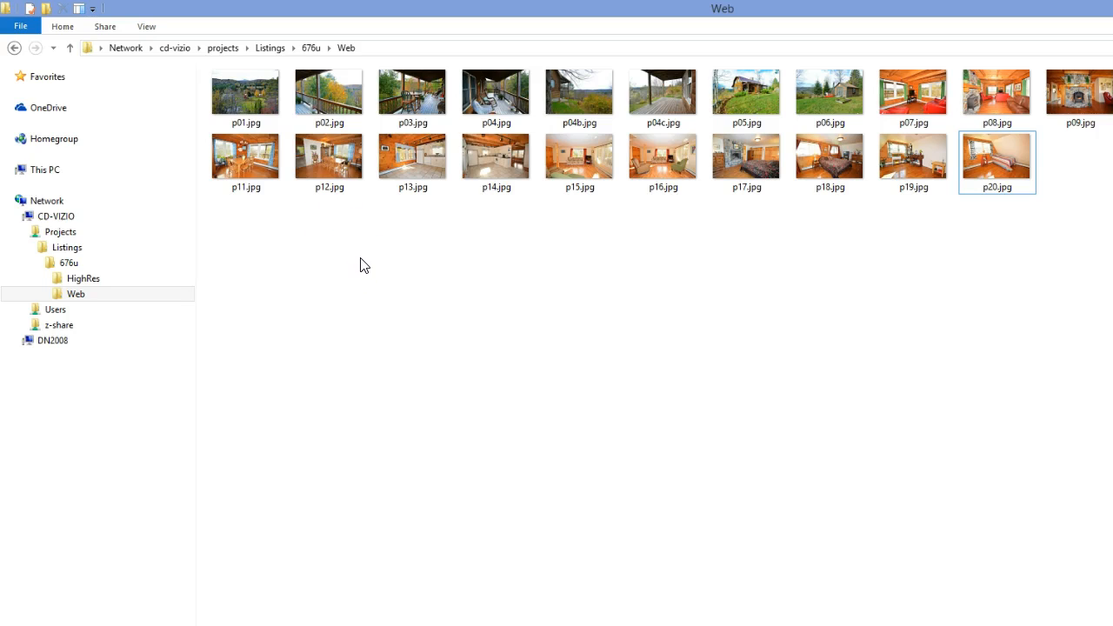
# - Enlarge the thumbnails in the Web folder to look over the converted images, briefly selecting p20.jpg
pyautogui.keyDown('ctrl'); pyautogui.scroll(3, 361, 260); pyautogui.keyUp('ctrl')
pyautogui.keyDown('ctrl'); pyautogui.scroll(3, 361, 261); pyautogui.keyUp('ctrl')
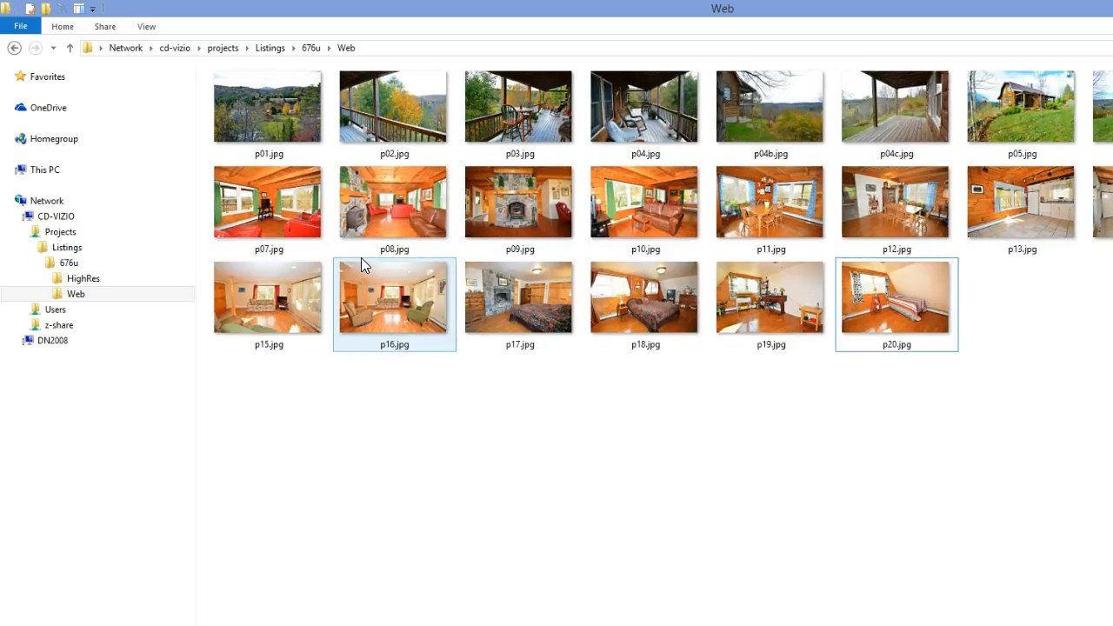
pyautogui.keyDown('ctrl'); pyautogui.scroll(1, 362, 261); pyautogui.keyUp('ctrl')
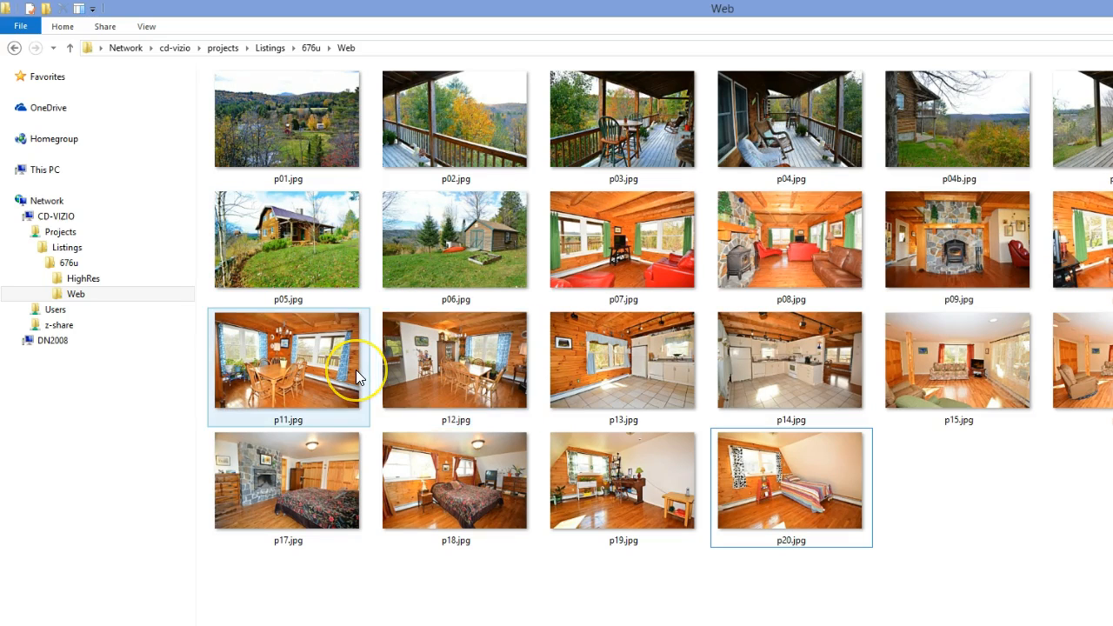
pyautogui.keyDown('ctrl'); pyautogui.scroll(1, 356, 369); pyautogui.keyUp('ctrl')
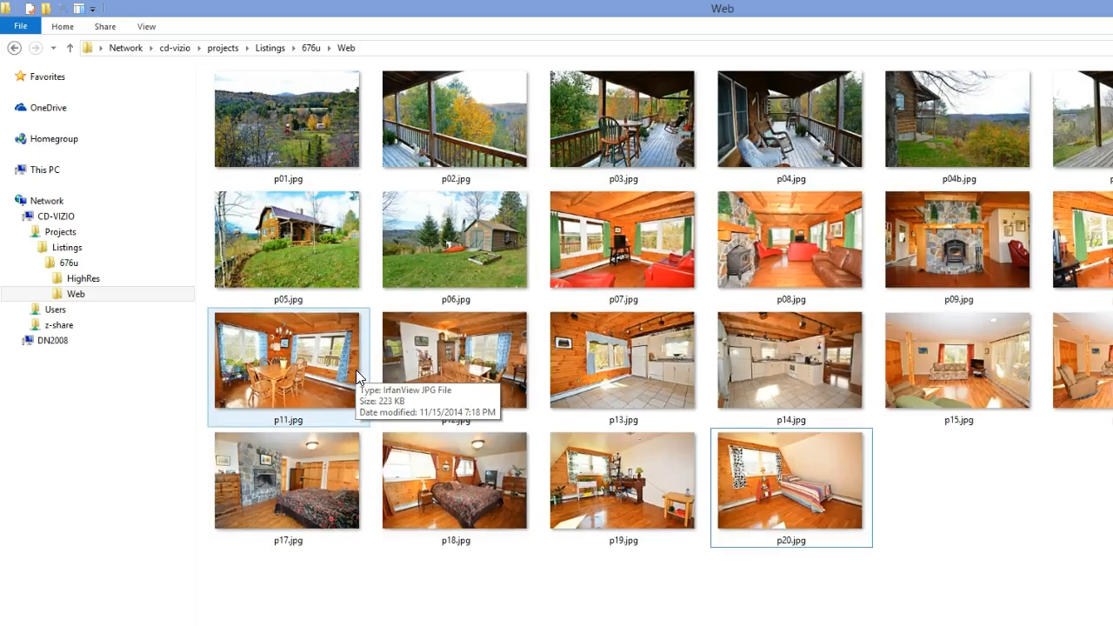
pyautogui.keyDown('ctrl'); pyautogui.scroll(-3, 356, 369); pyautogui.keyUp('ctrl')
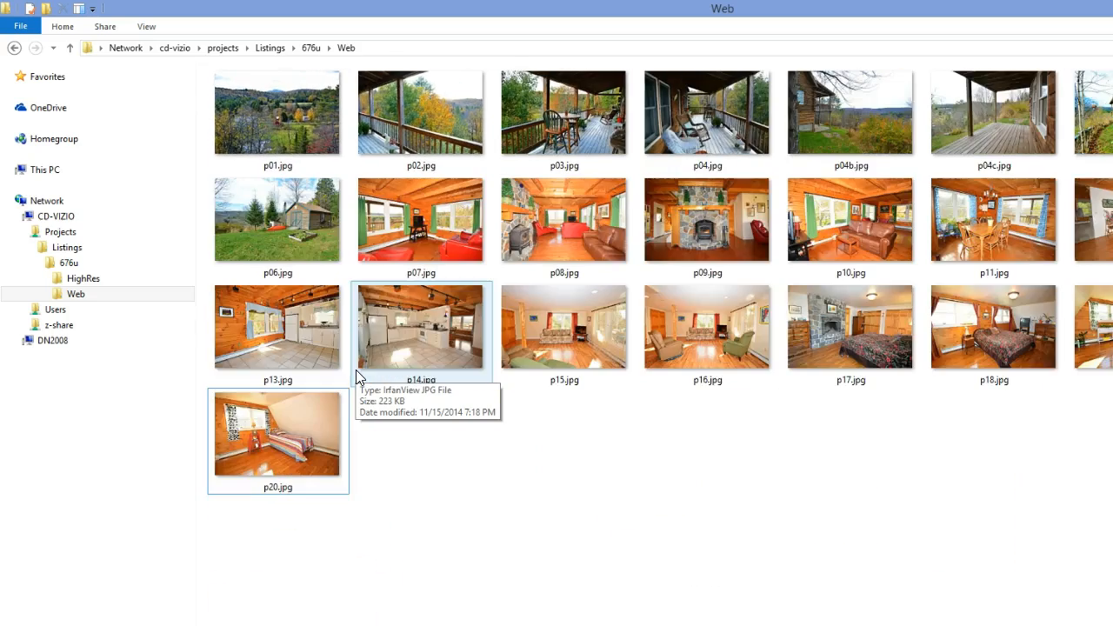
pyautogui.keyDown('ctrl'); pyautogui.scroll(1, 355, 369); pyautogui.keyUp('ctrl')
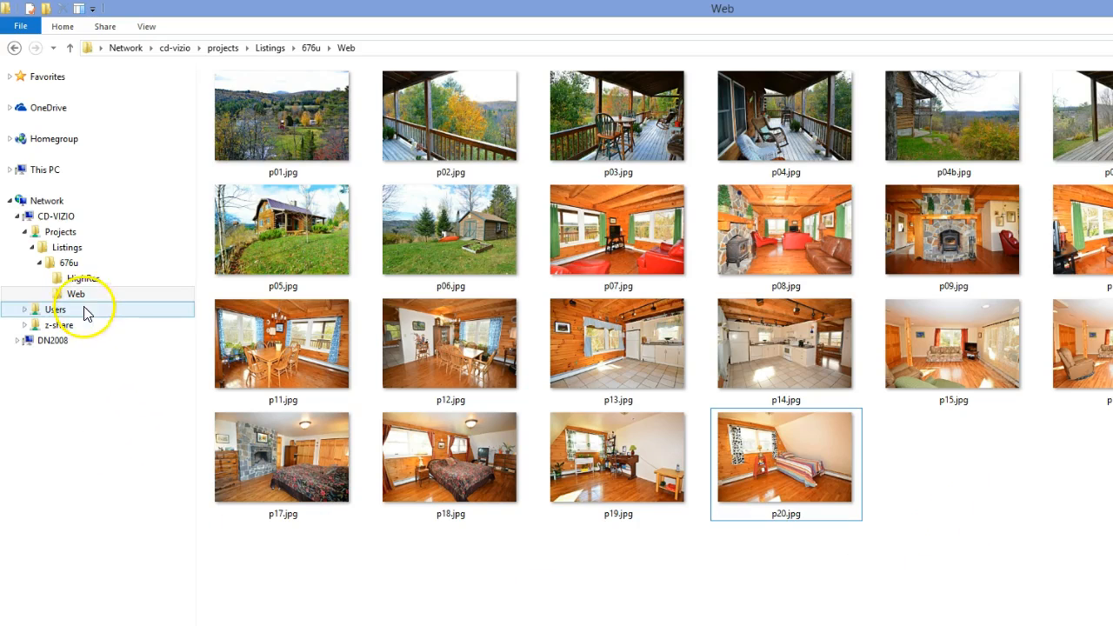
pyautogui.click(824, 488)
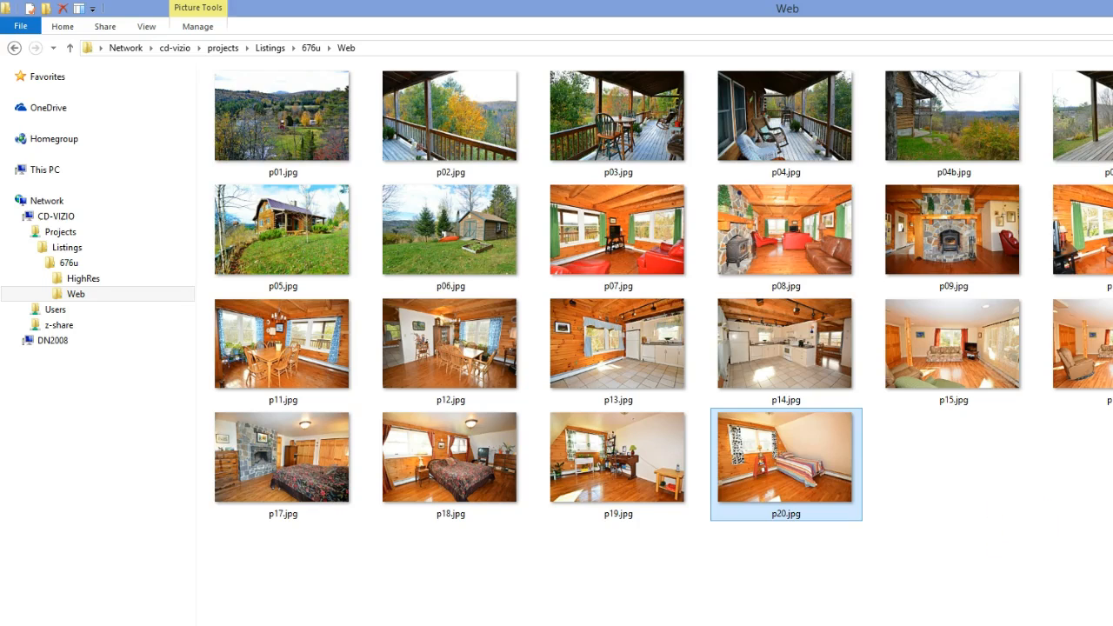
pyautogui.click(547, 571)
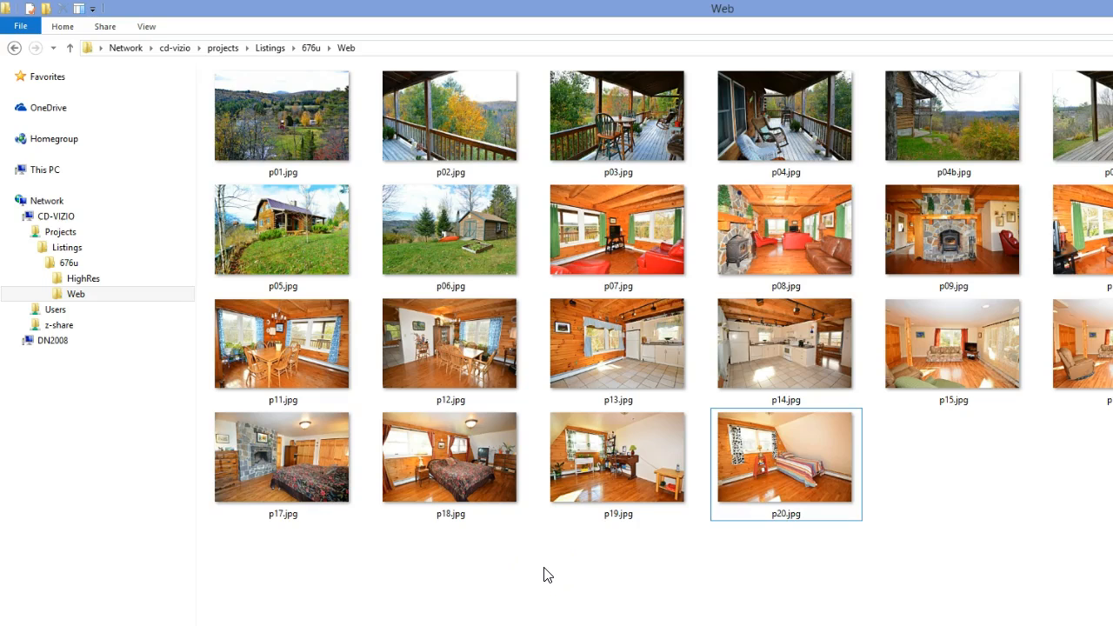